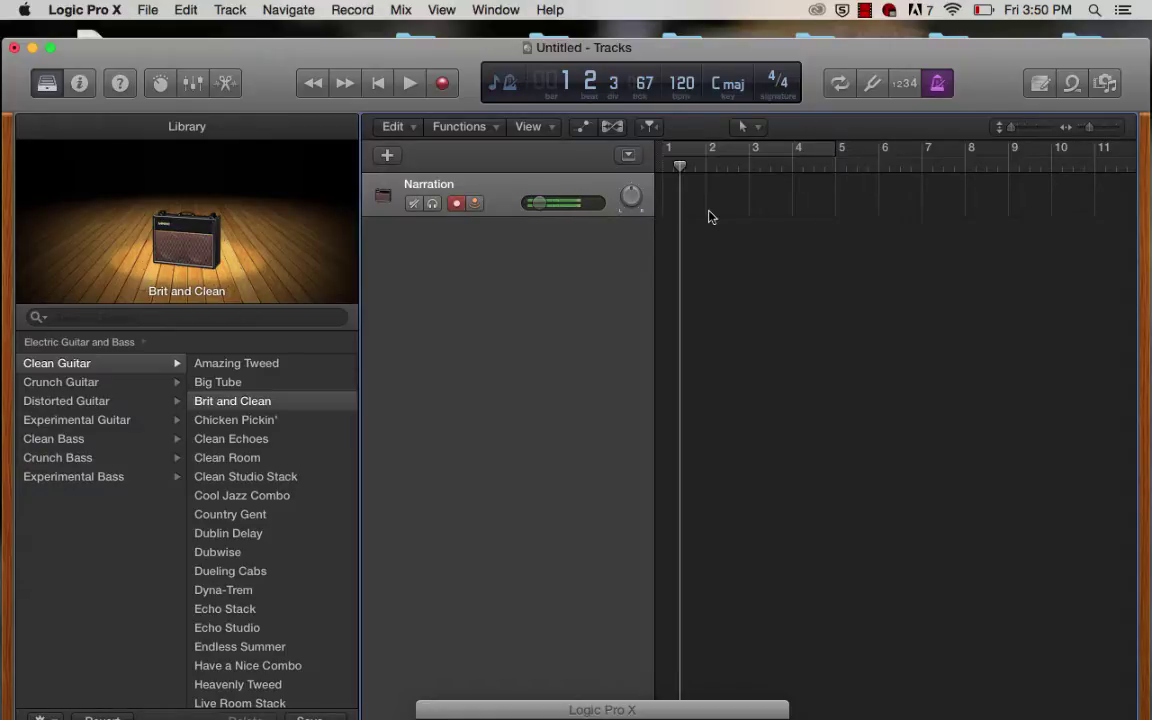
Show the global tracks and add a Verse arrangement marker spanning bars 1–5
{"action": "left_click", "coordinate": [628, 156]}
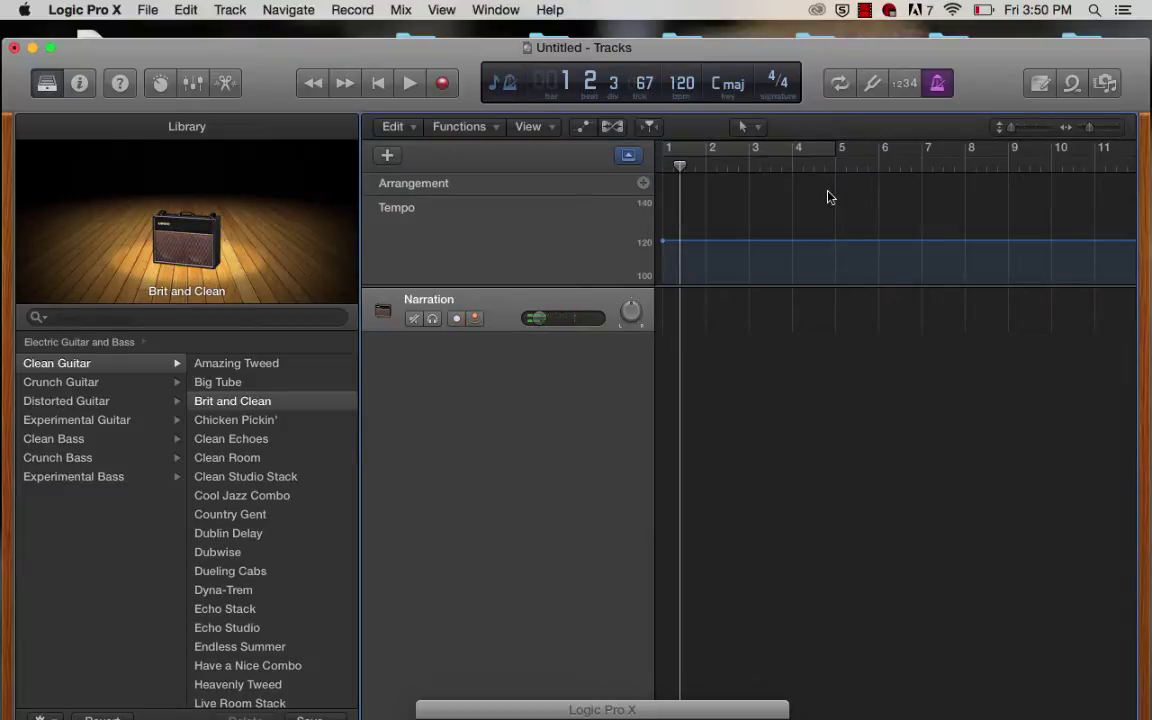
{"action": "left_click", "coordinate": [644, 184]}
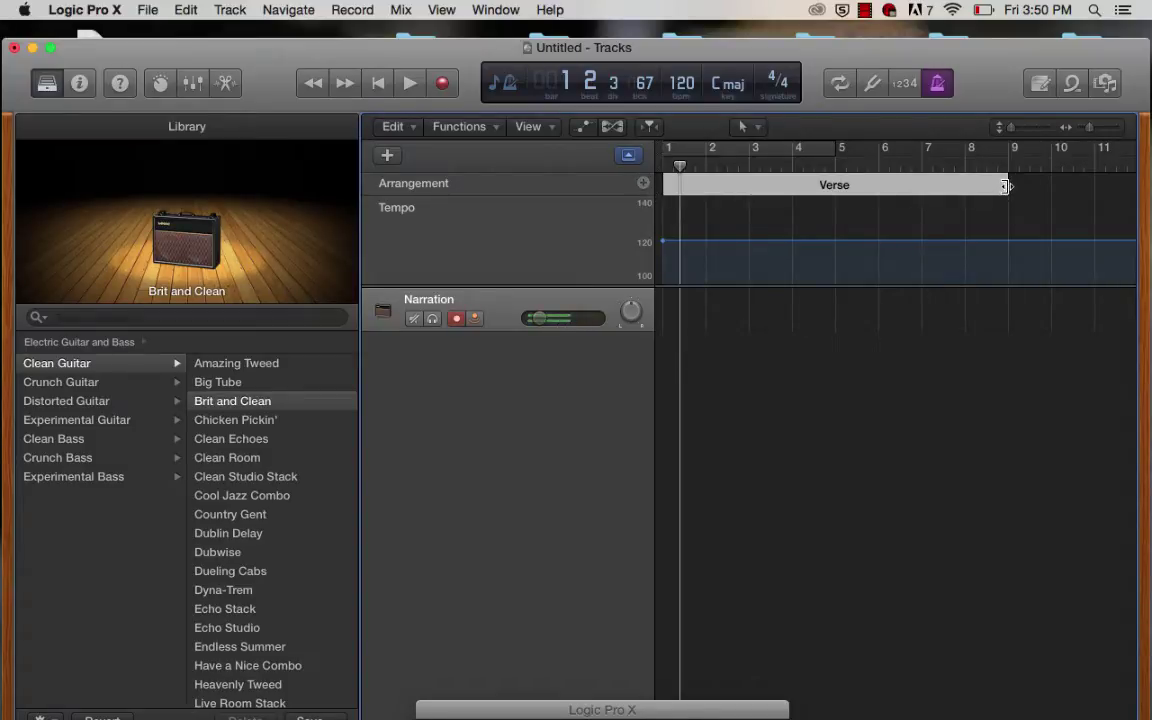
{"action": "left_click_drag", "start_coordinate": [1006, 186], "coordinate": [834, 186]}
Add a Chorus arrangement marker after the Verse, ending at bar 9
{"action": "left_click", "coordinate": [643, 184]}
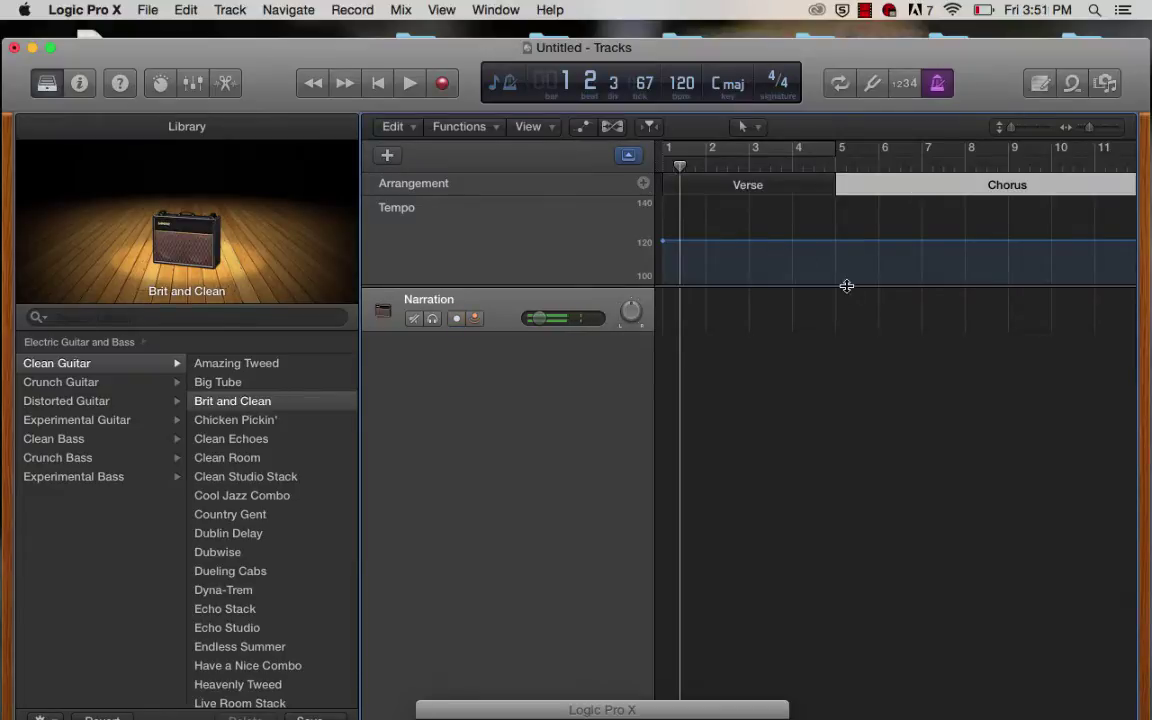
{"action": "scroll", "coordinate": [846, 286], "scroll_direction": "right", "scroll_amount": 4}
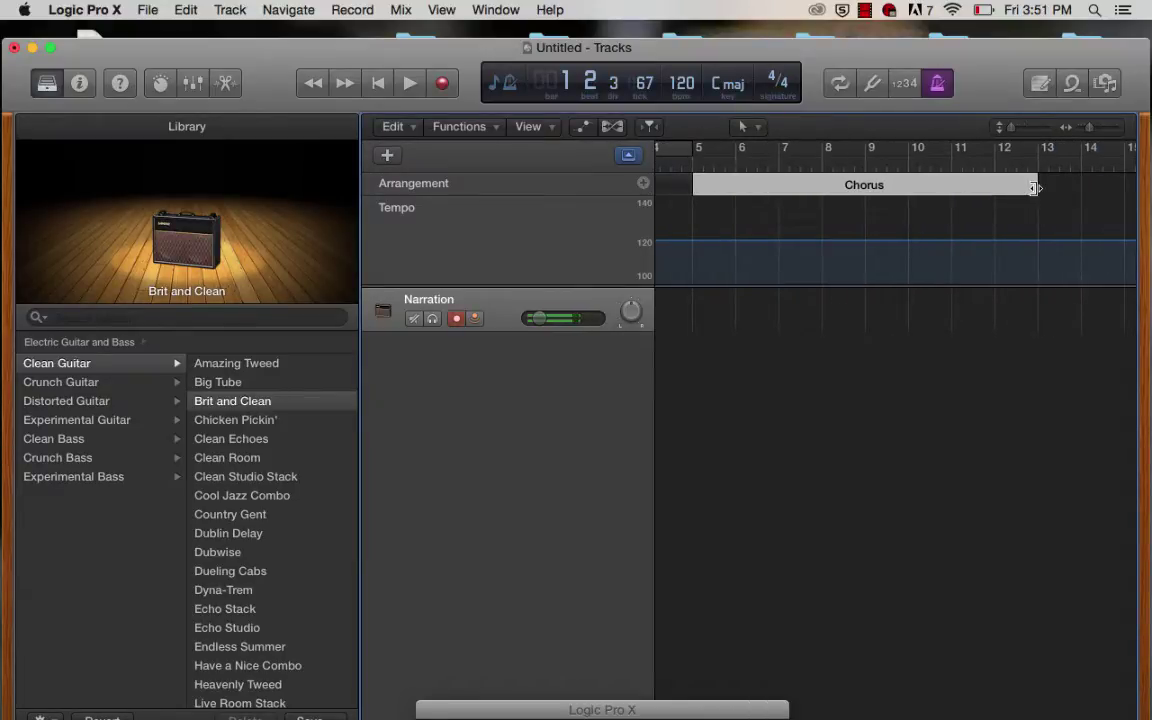
{"action": "left_click_drag", "start_coordinate": [1022, 190], "coordinate": [864, 204]}
{"action": "scroll", "coordinate": [854, 283], "scroll_direction": "left", "scroll_amount": 4}
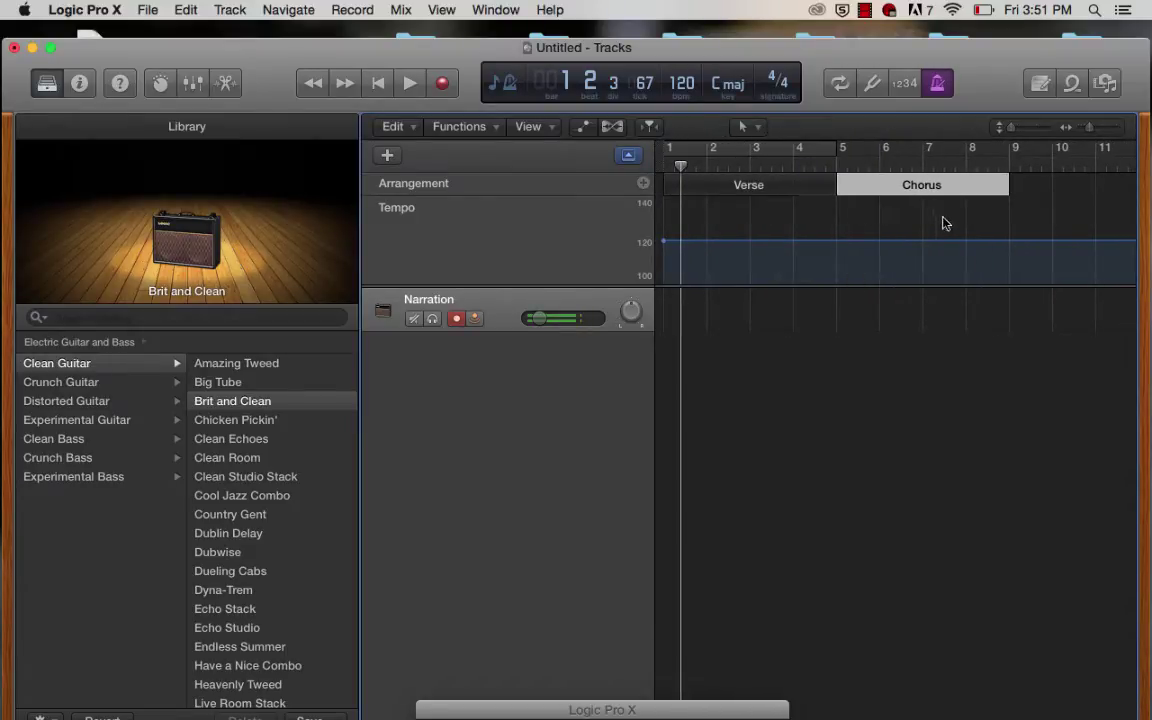
{"action": "left_click", "coordinate": [762, 185]}
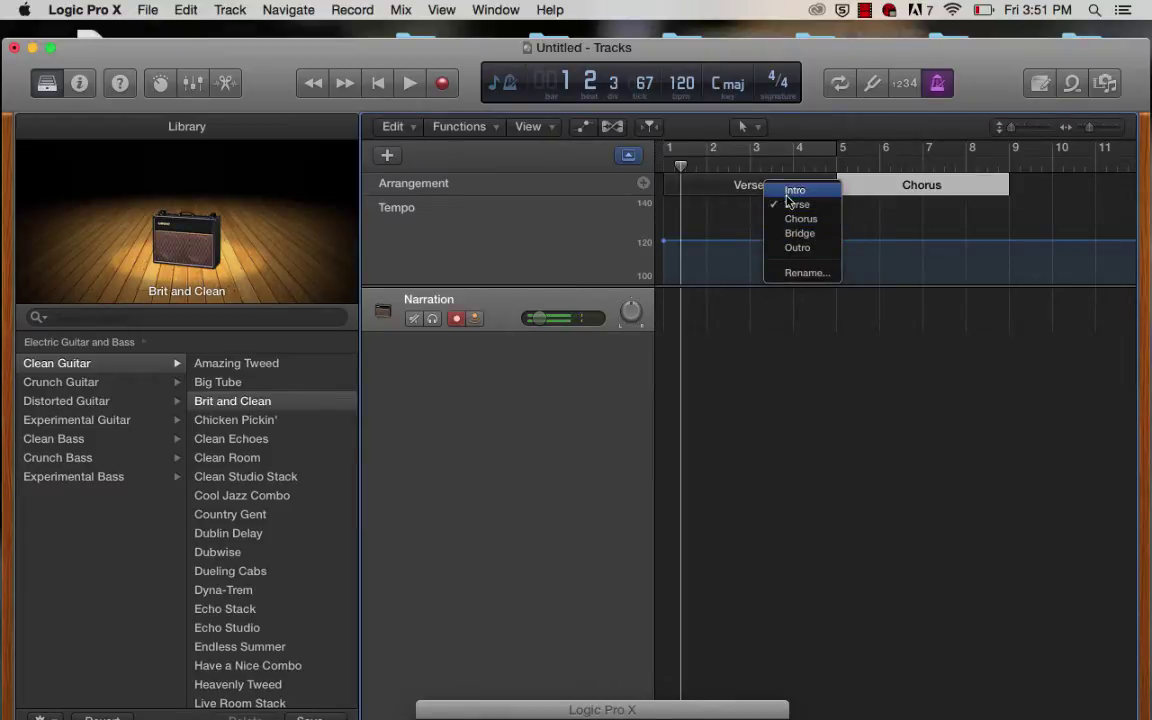
{"action": "left_click", "coordinate": [883, 216]}
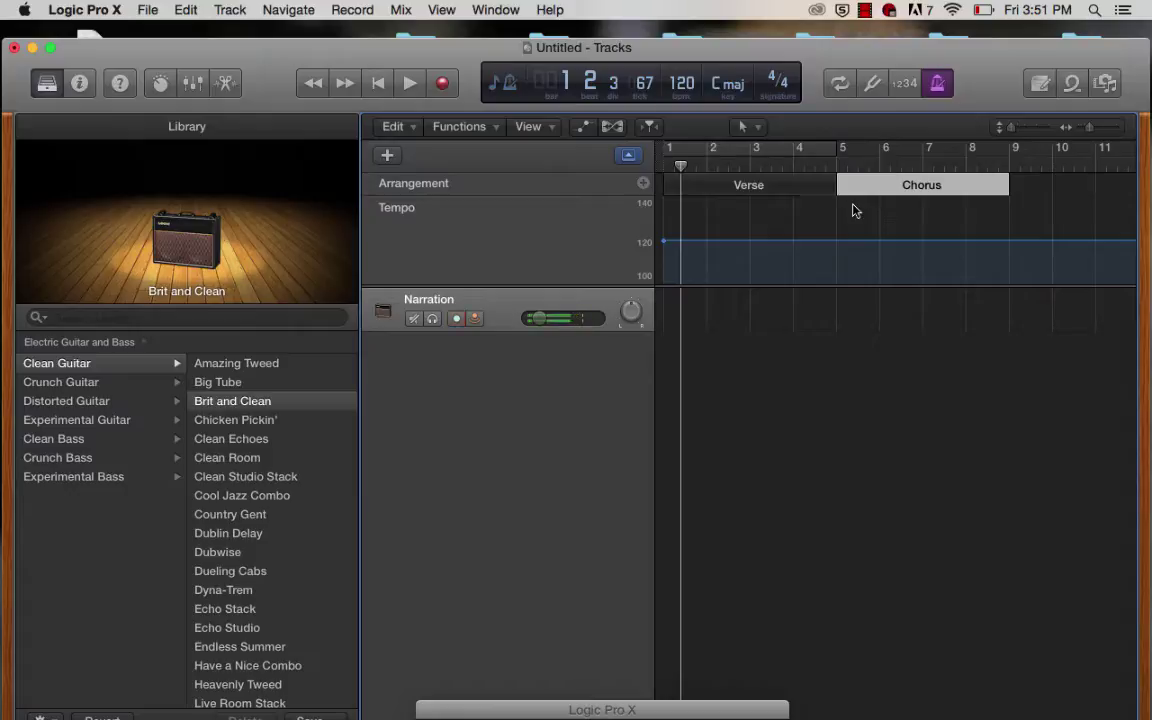
Create a new Drummer track with the SoCal kit from Track > New Tracks
{"action": "left_click", "coordinate": [226, 10]}
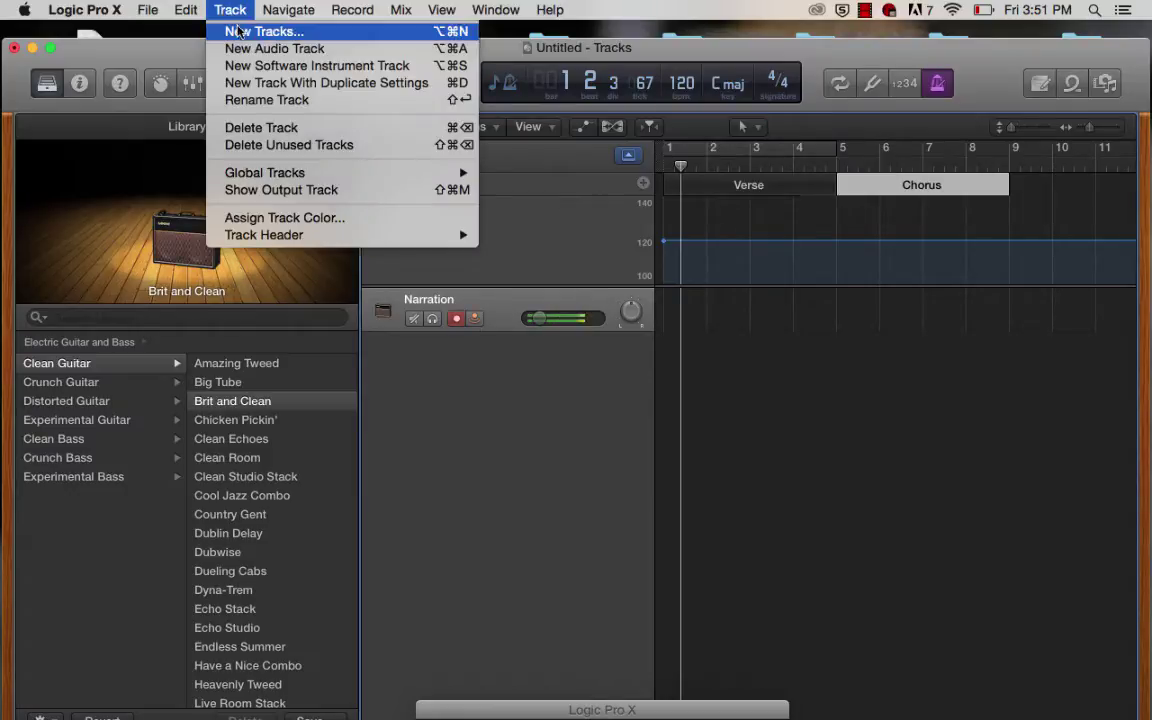
{"action": "left_click", "coordinate": [244, 33]}
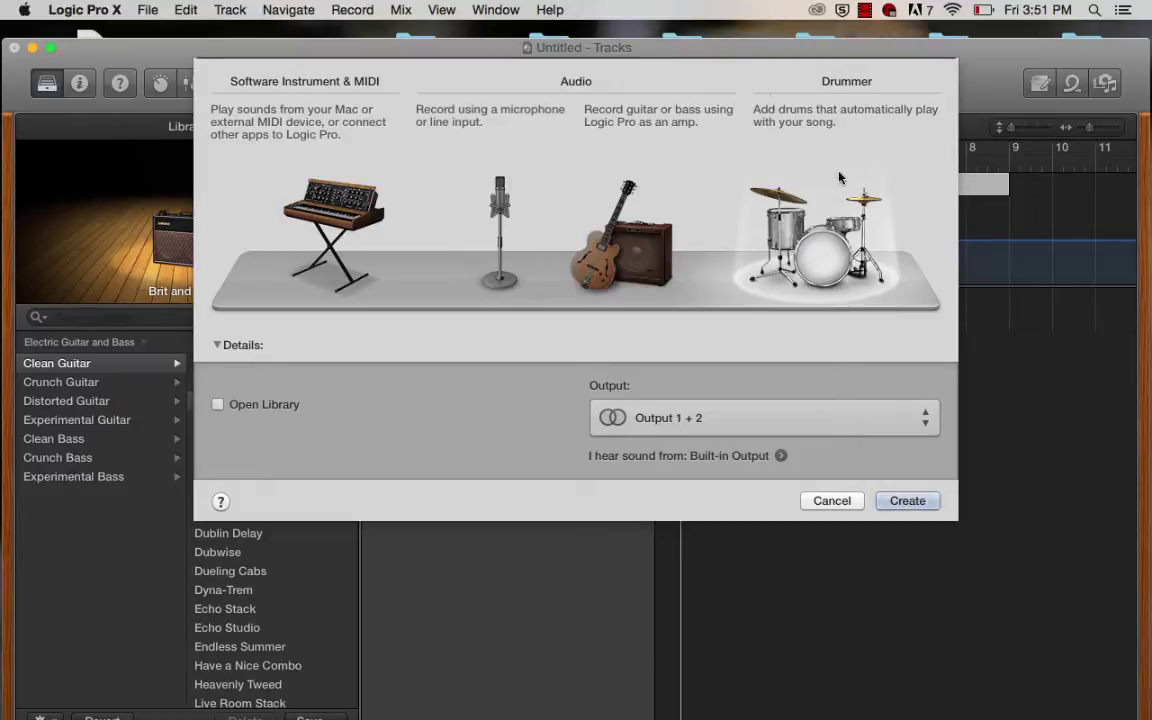
{"action": "double_click", "coordinate": [836, 266]}
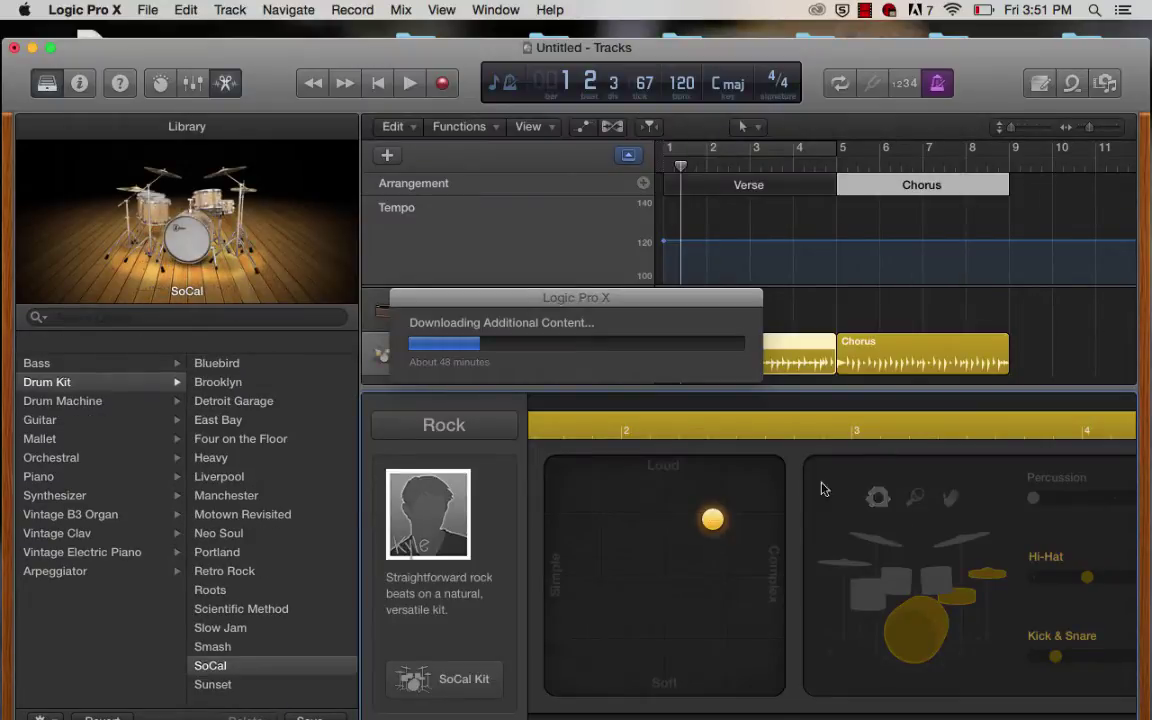
{"action": "mouse_move", "coordinate": [443, 556]}
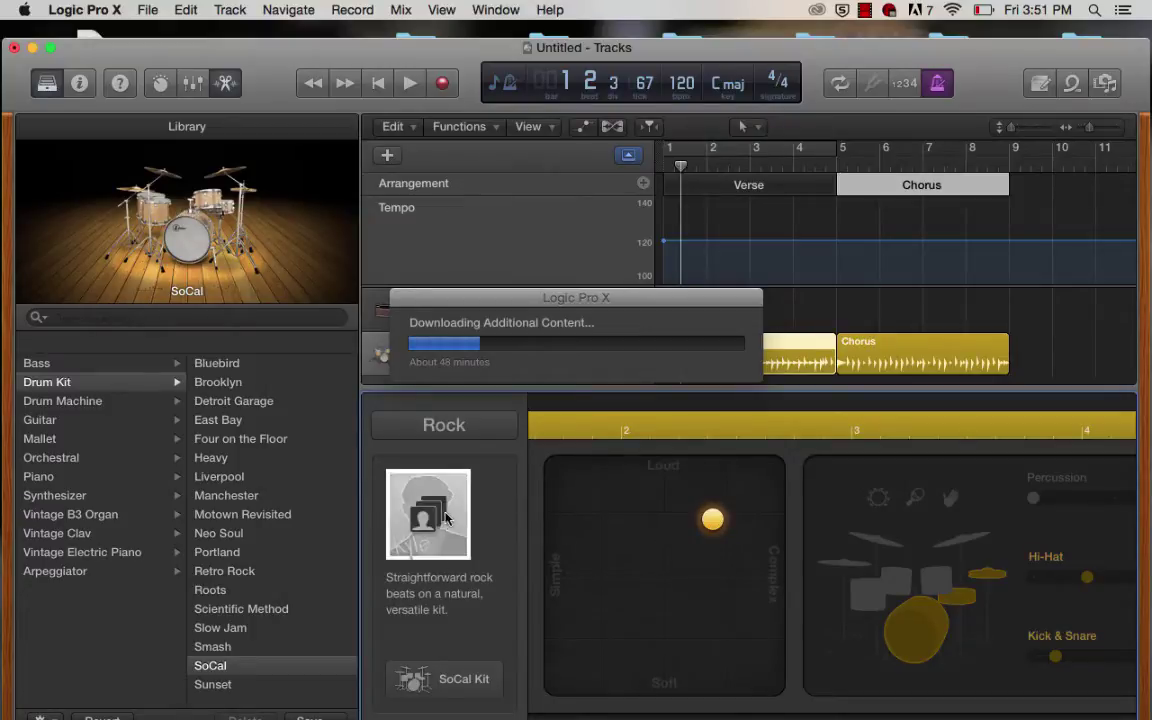
{"action": "left_click", "coordinate": [465, 428]}
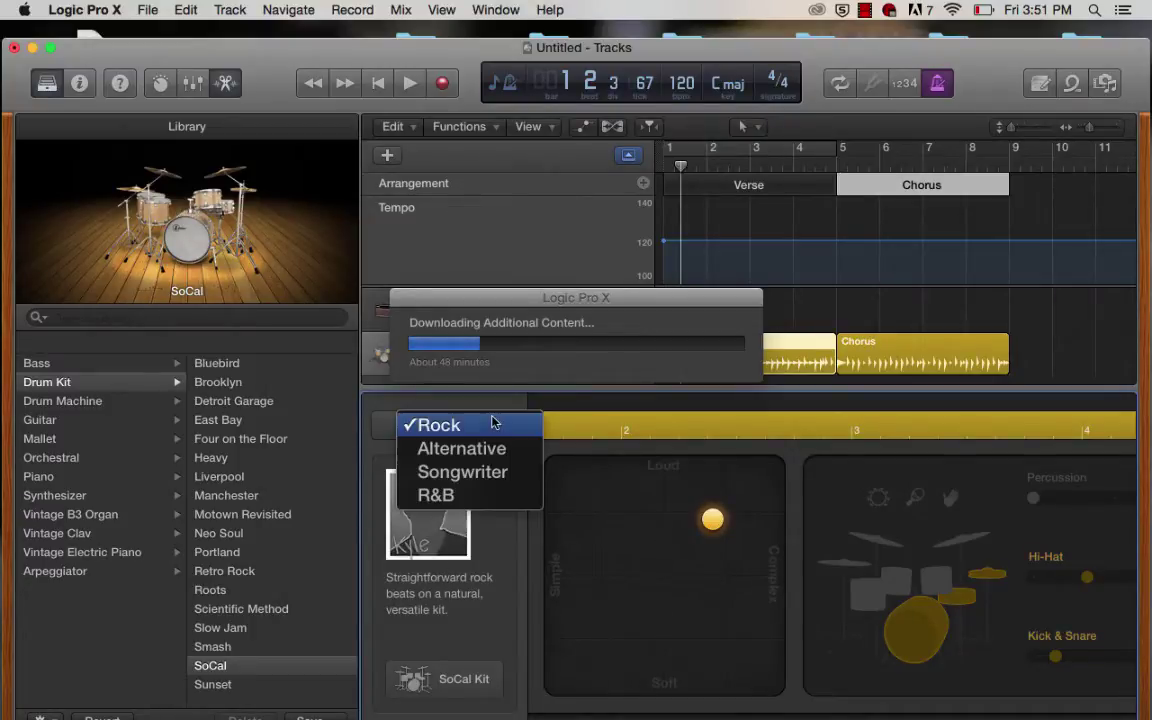
{"action": "left_click", "coordinate": [460, 448]}
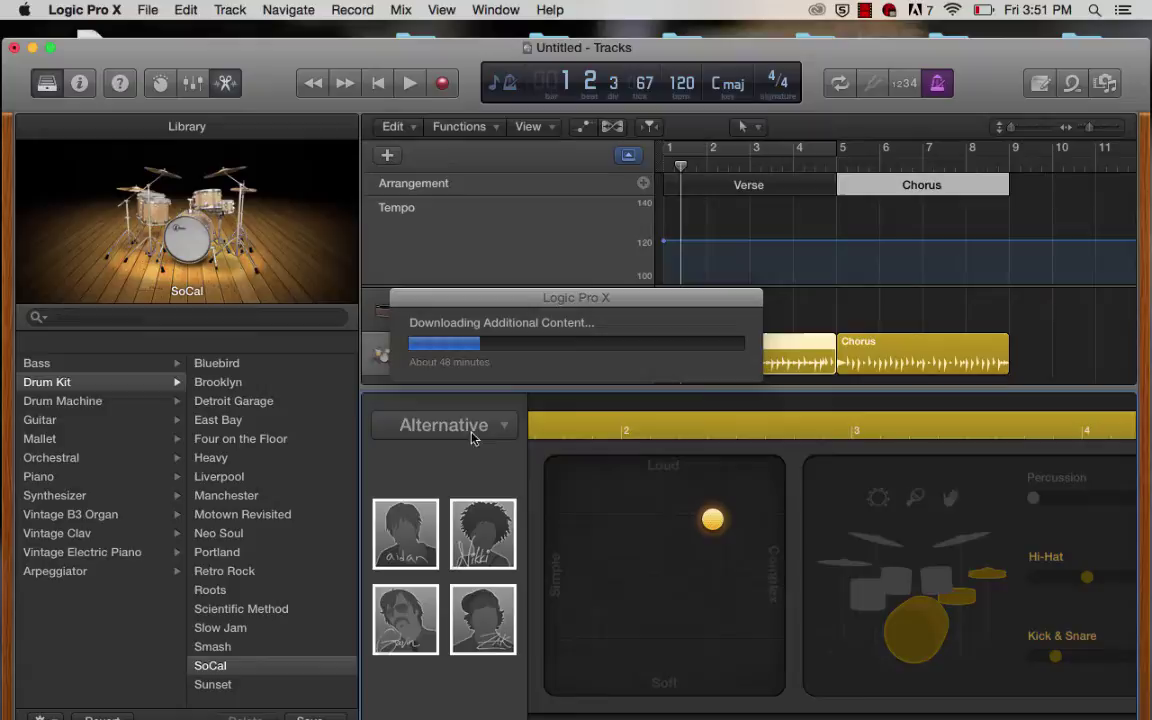
{"action": "left_click", "coordinate": [440, 424]}
{"action": "left_click", "coordinate": [475, 450]}
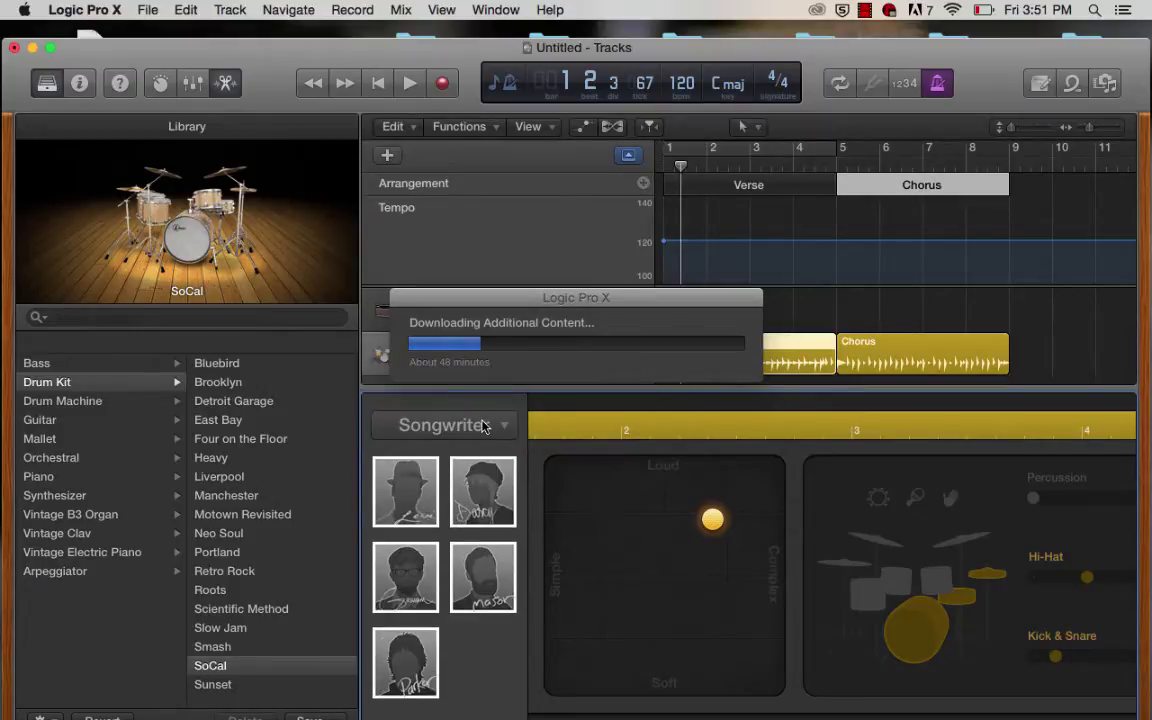
{"action": "left_click", "coordinate": [488, 427]}
{"action": "left_click", "coordinate": [478, 447]}
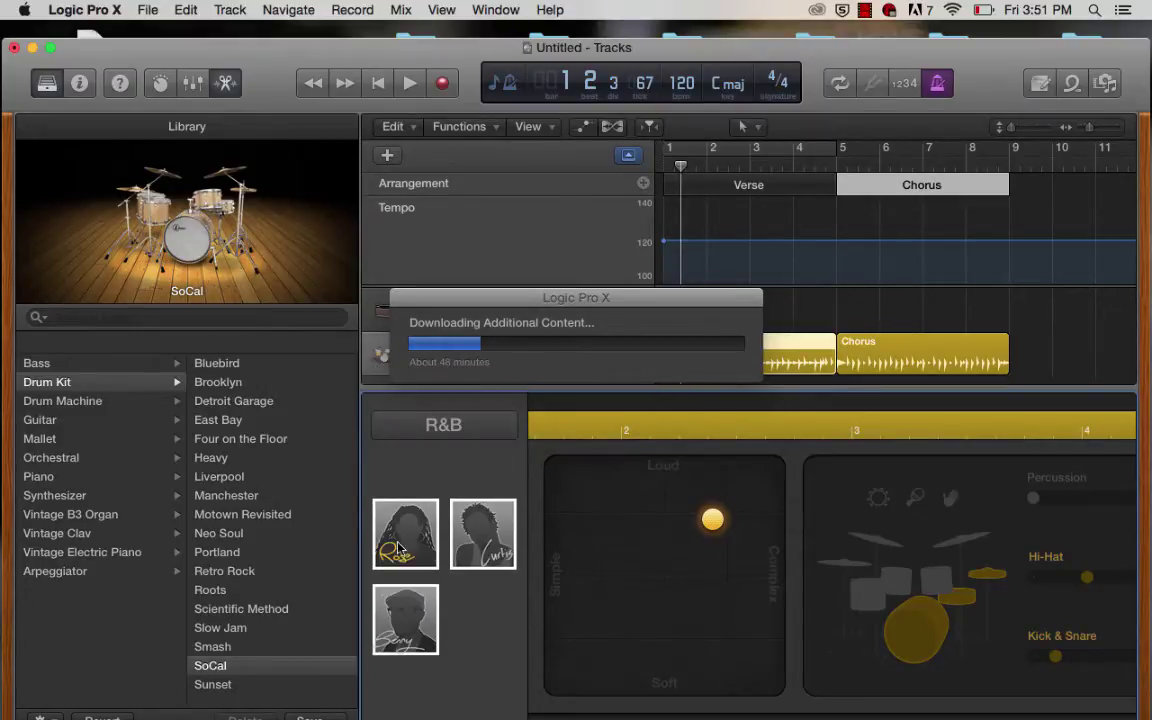
{"action": "left_click", "coordinate": [476, 424]}
{"action": "left_click", "coordinate": [470, 378]}
{"action": "left_click", "coordinate": [405, 545]}
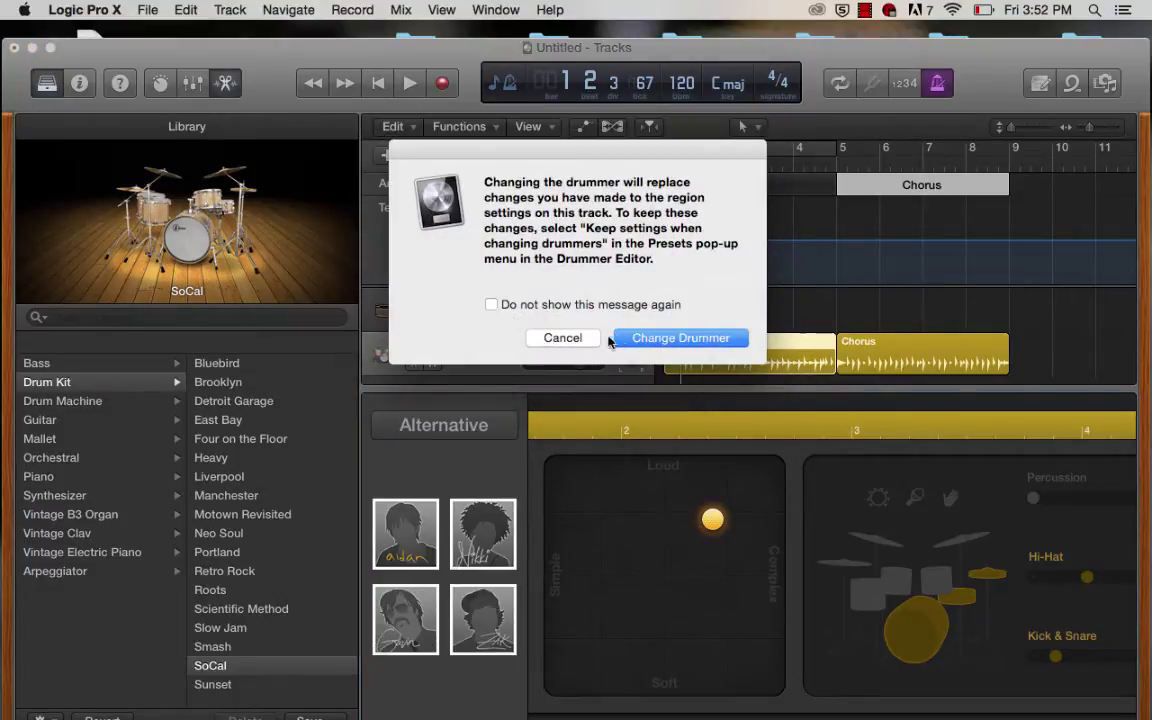
{"action": "left_click", "coordinate": [628, 338]}
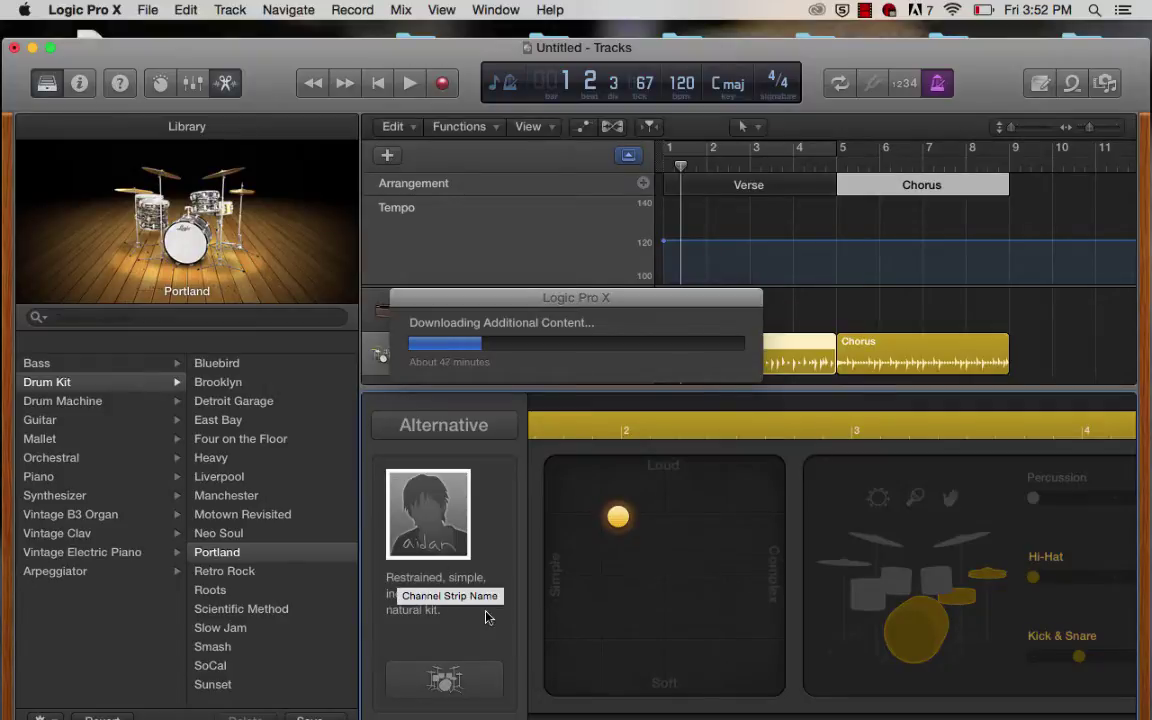
{"action": "left_click_drag", "start_coordinate": [453, 292], "coordinate": [710, 716]}
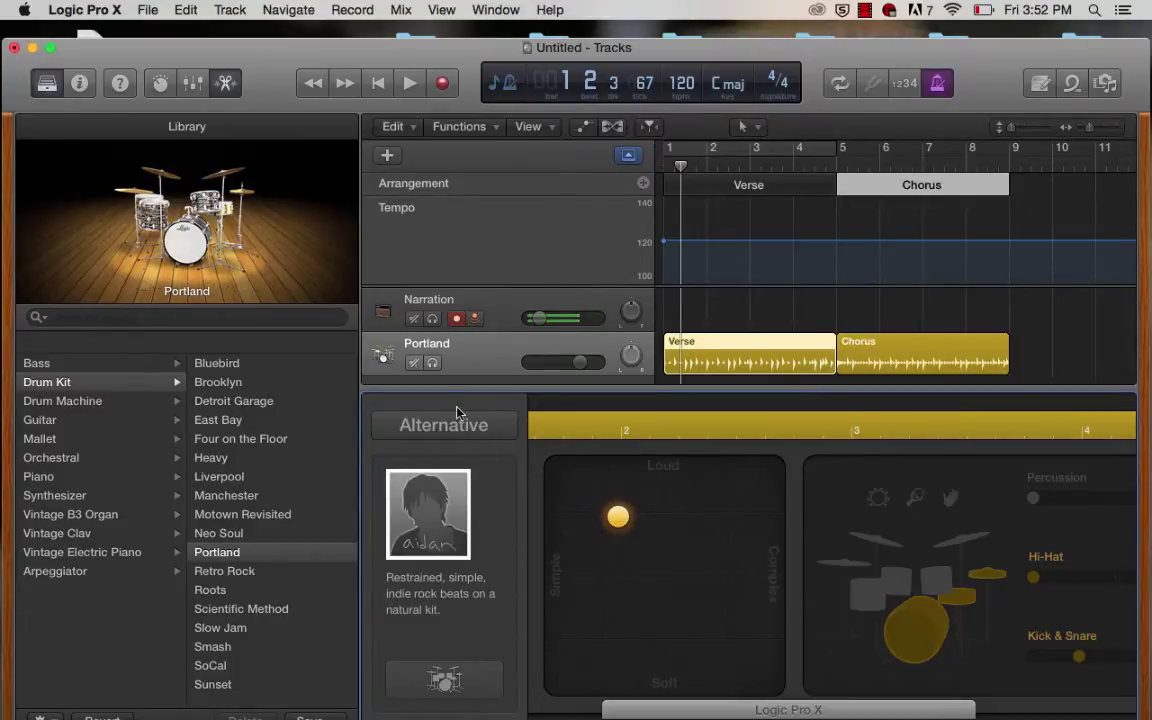
{"action": "left_click", "coordinate": [465, 432]}
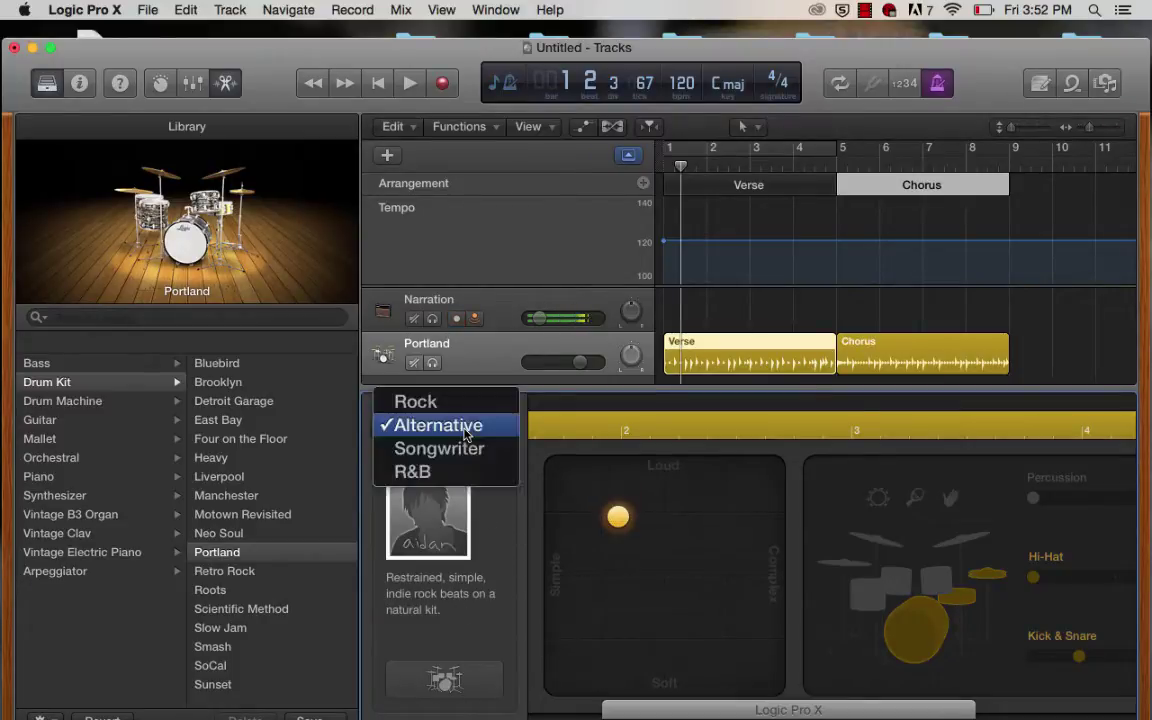
{"action": "left_click", "coordinate": [447, 403]}
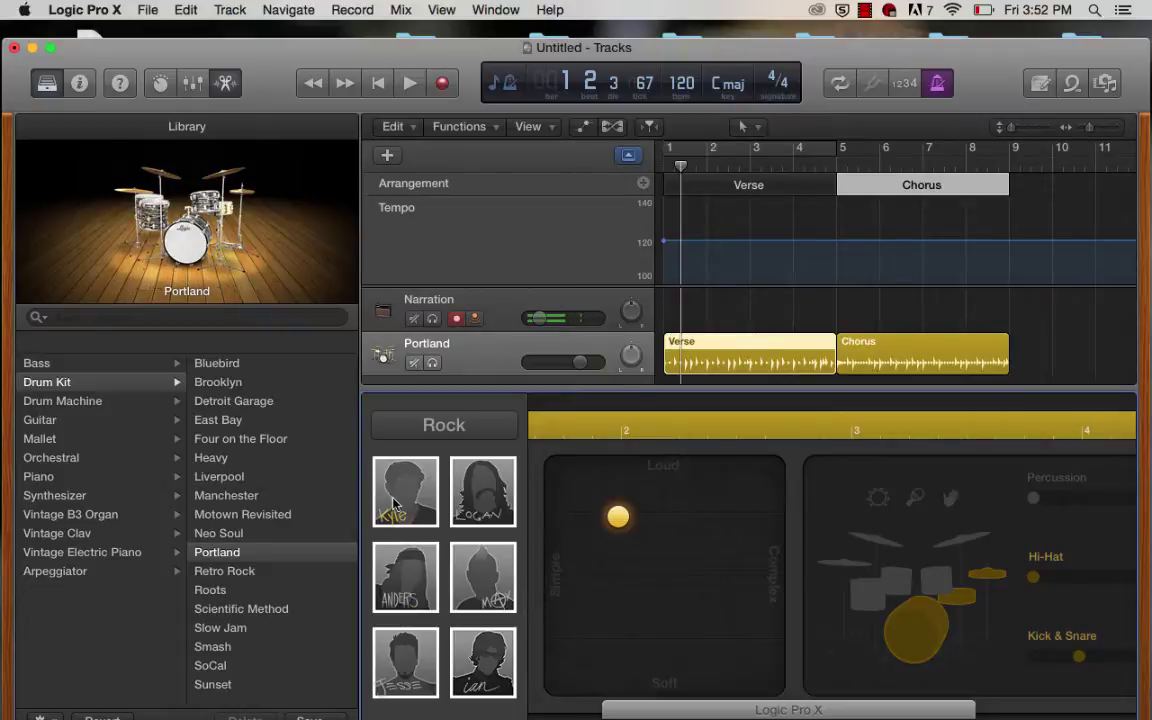
{"action": "left_click", "coordinate": [396, 512]}
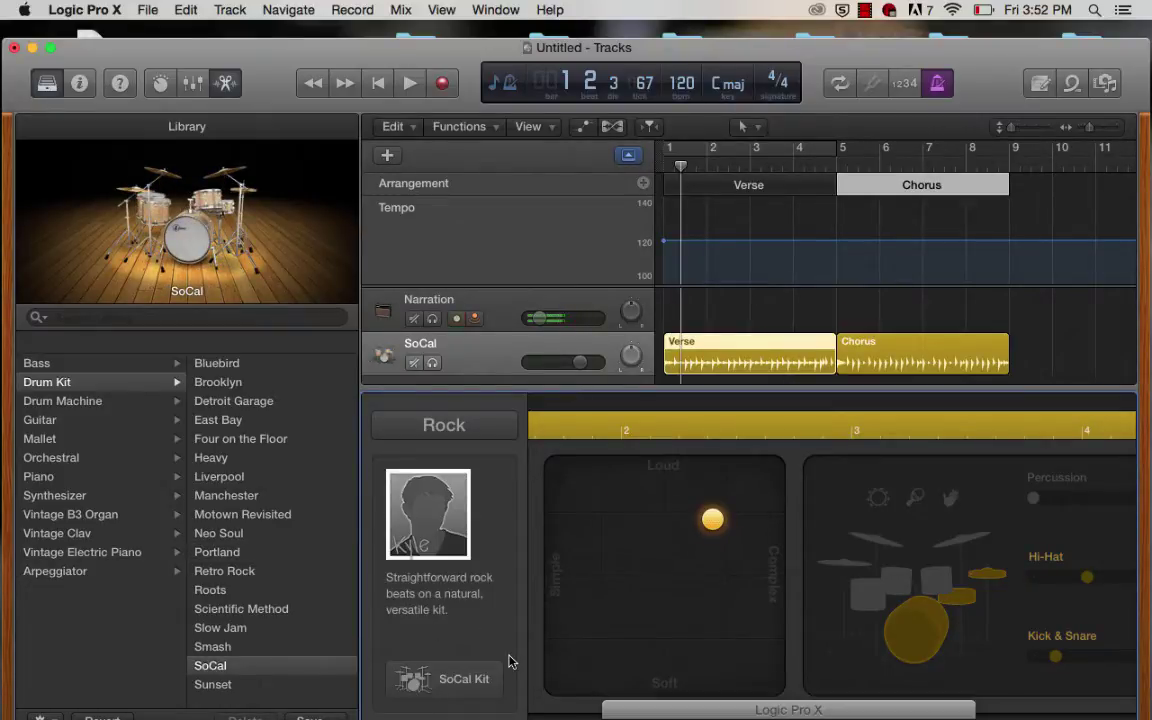
Play the drummer regions from bar 1 with slightly raised drum volume, then stop and disable the metronome
{"action": "key", "text": "Return"}
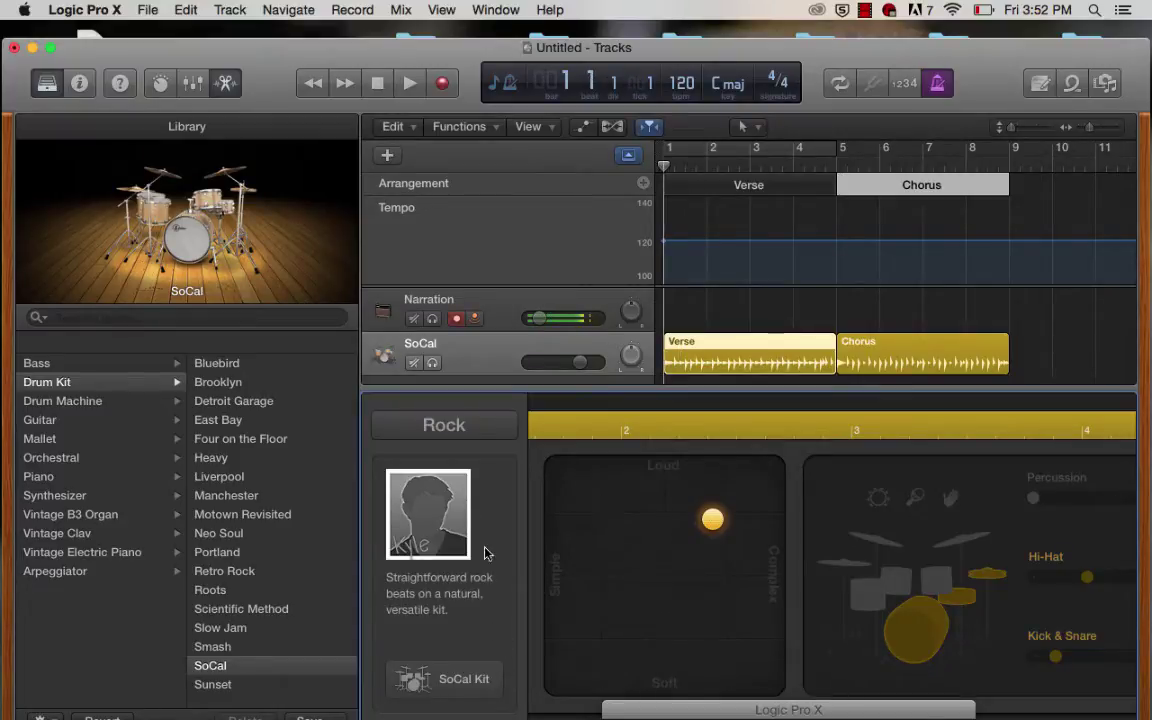
{"action": "mouse_move", "coordinate": [405, 528]}
{"action": "key", "text": "XF86AudioRaiseVolume"}
{"action": "key", "text": "space"}
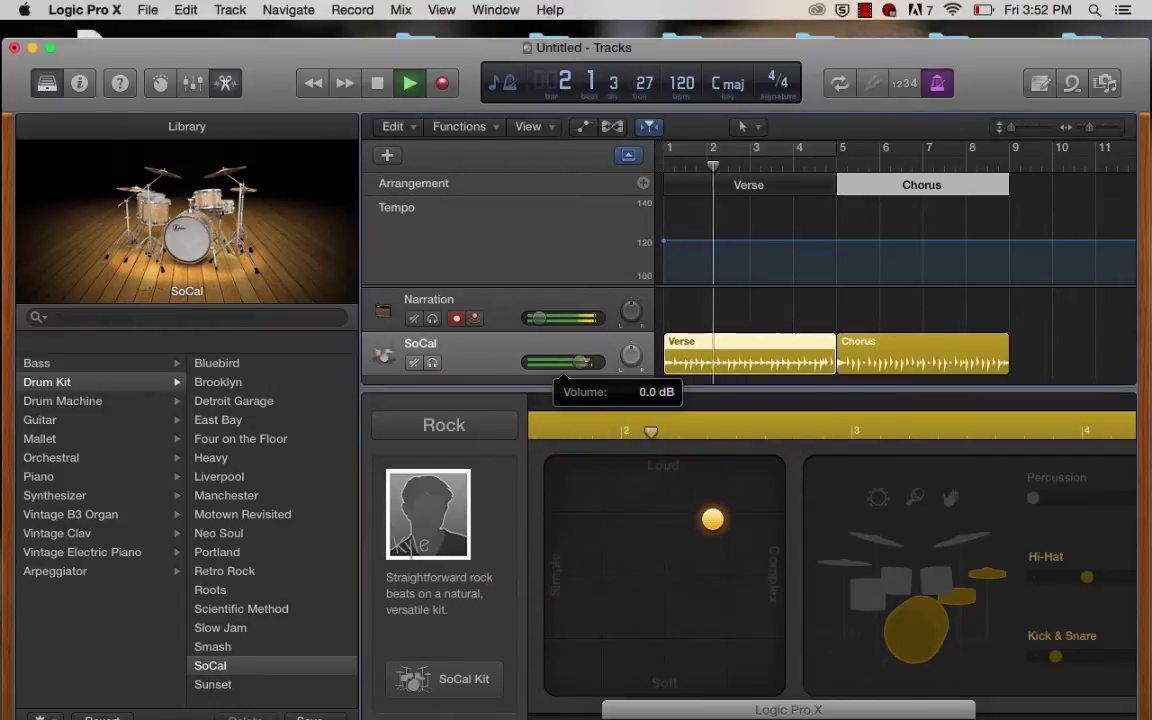
{"action": "left_click_drag", "start_coordinate": [581, 362], "coordinate": [589, 362]}
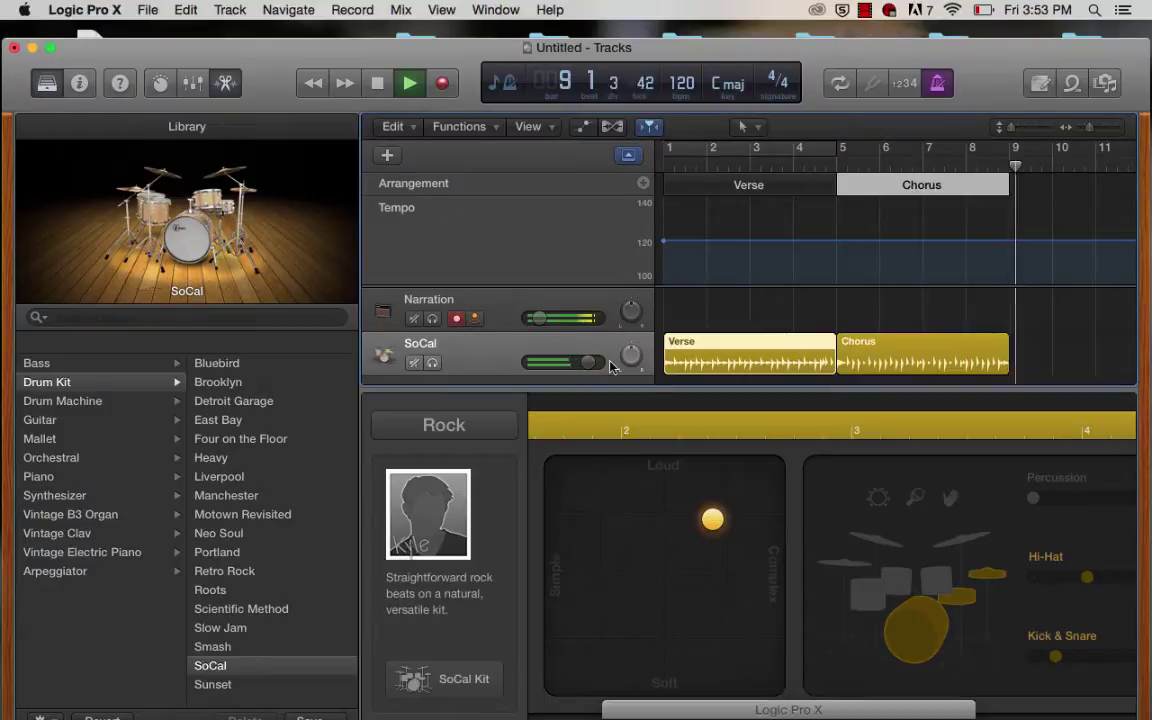
{"action": "key", "text": "space"}
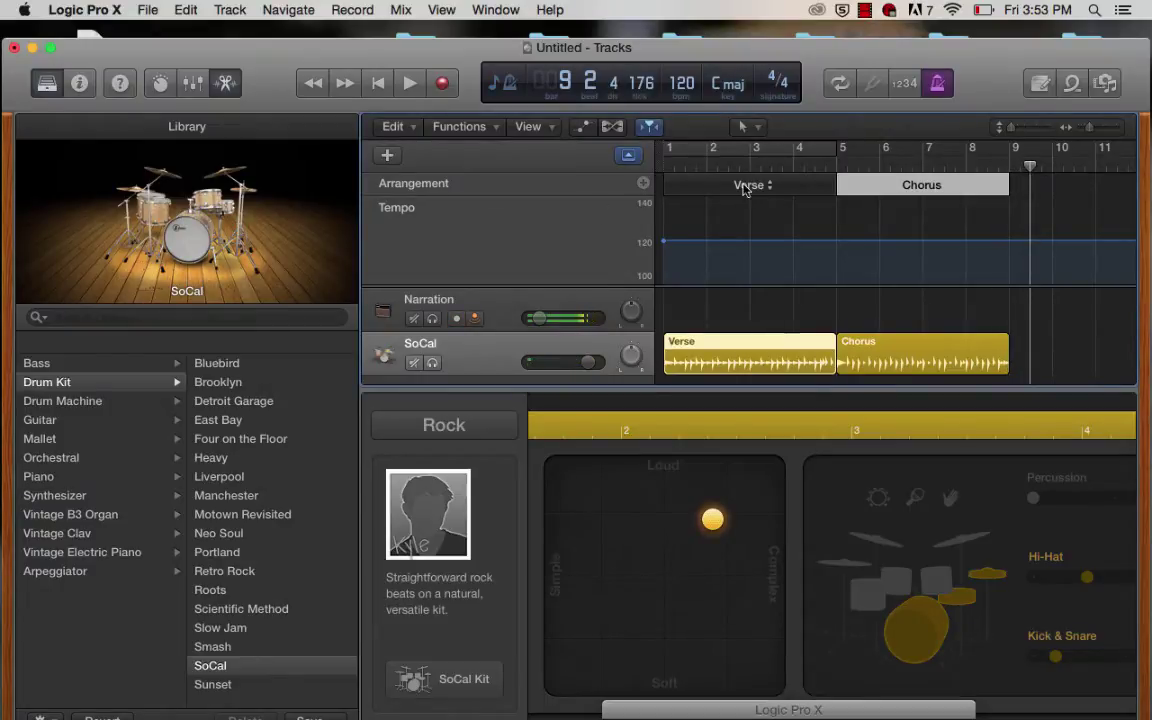
{"action": "key", "text": "k"}
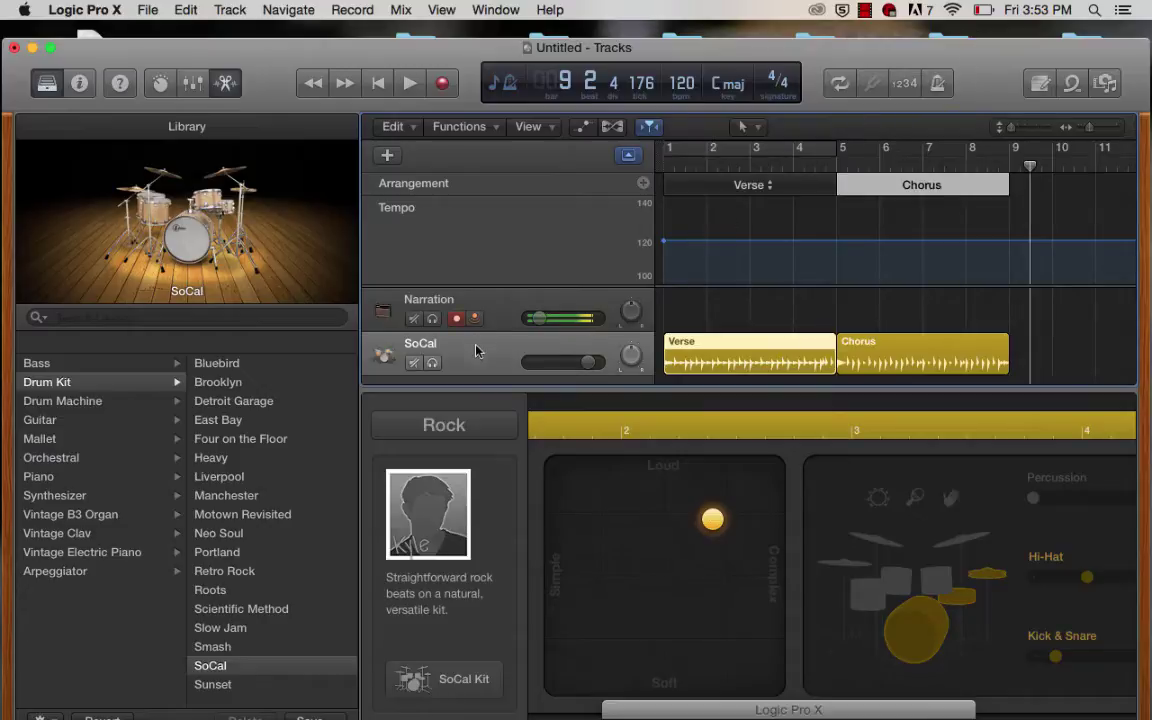
Mute the SoCal track and preview the metronome click from the project start
{"action": "left_click", "coordinate": [414, 365]}
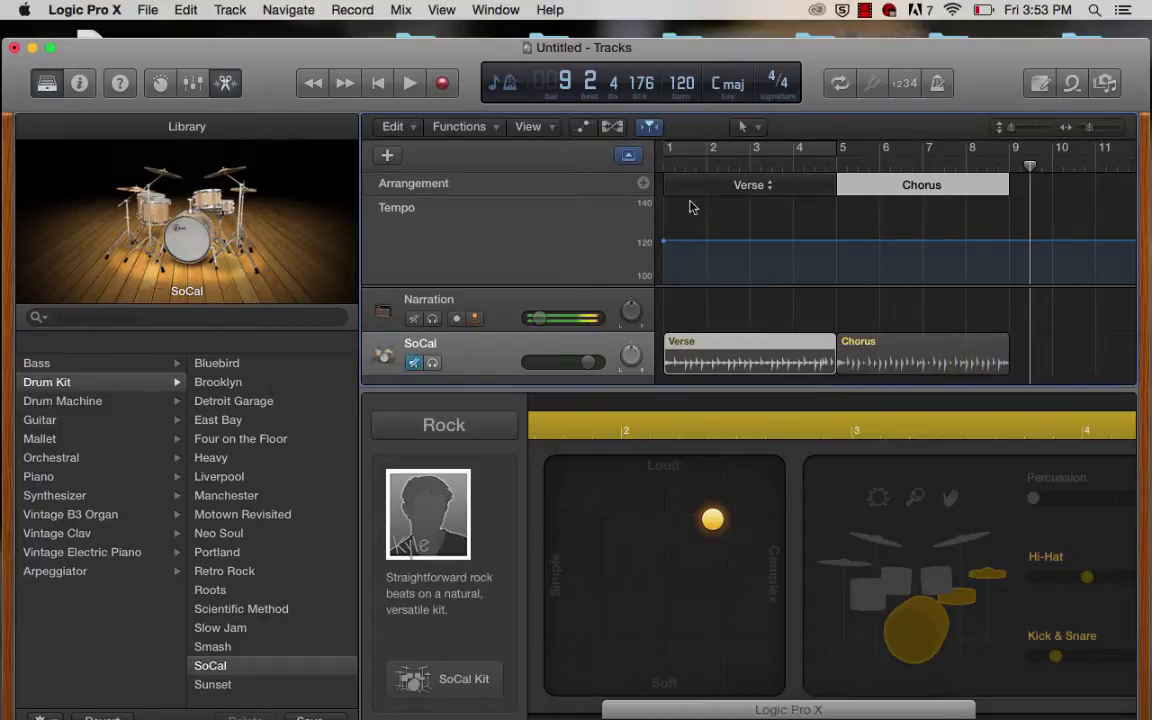
{"action": "key", "text": "Return"}
{"action": "left_click", "coordinate": [937, 84]}
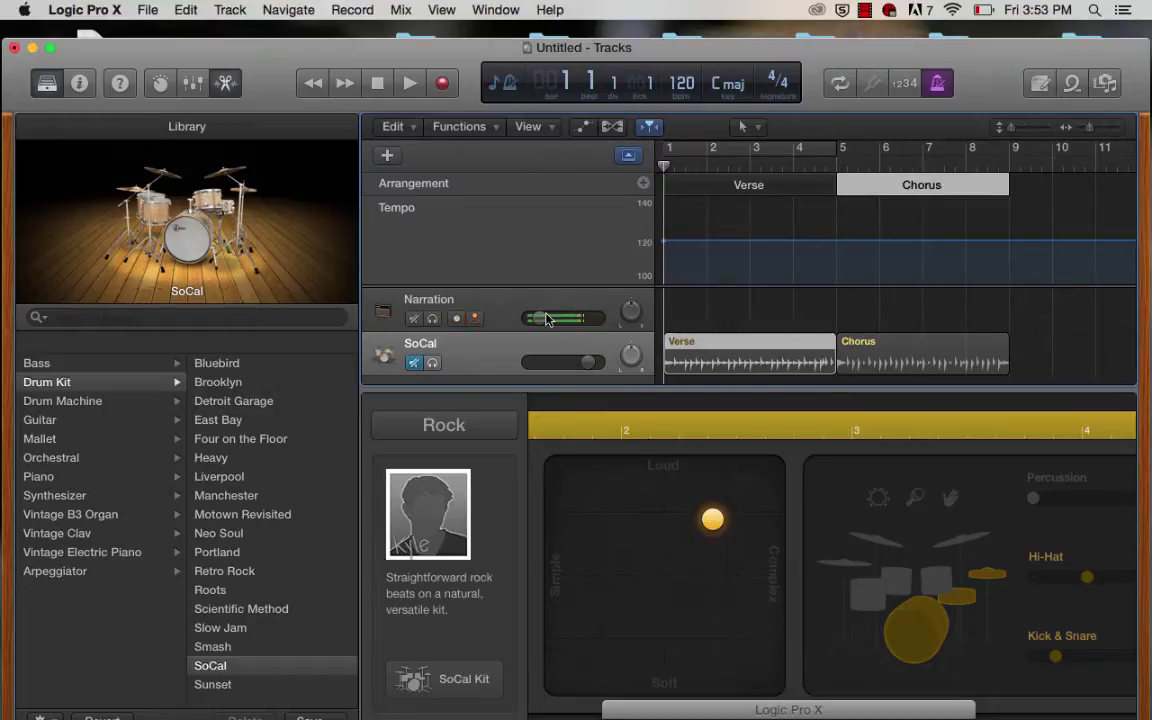
{"action": "key", "text": "space"}
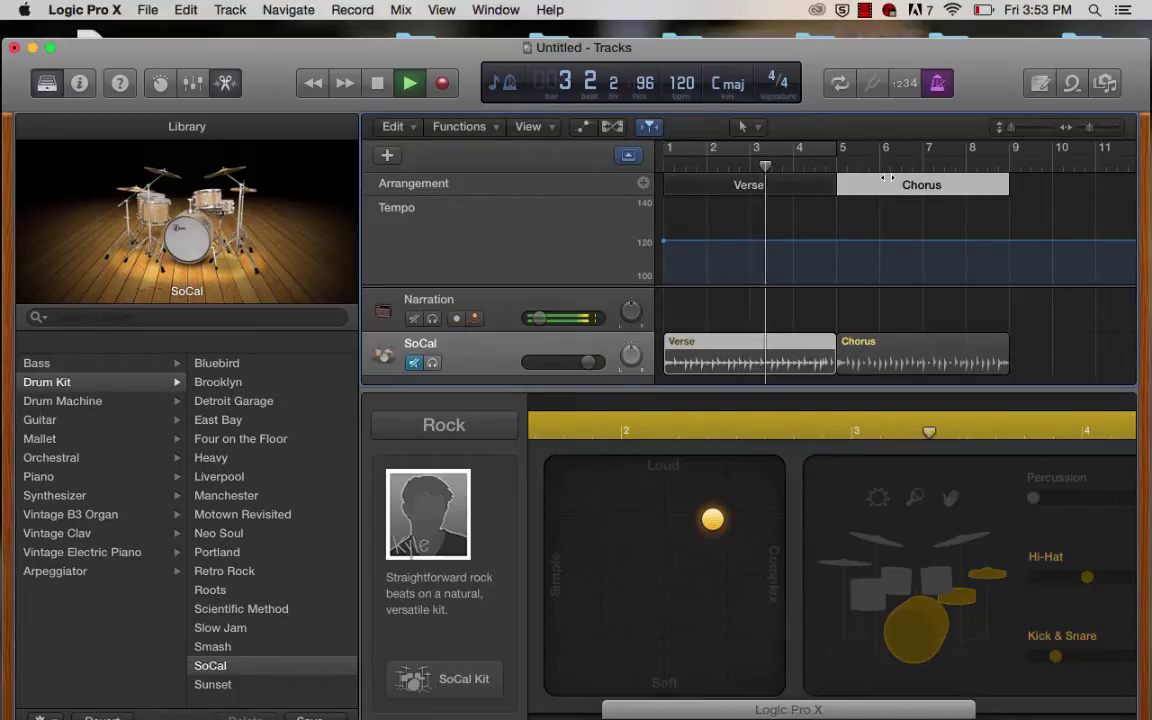
{"action": "key", "text": "space"}
{"action": "left_click", "coordinate": [947, 88]}
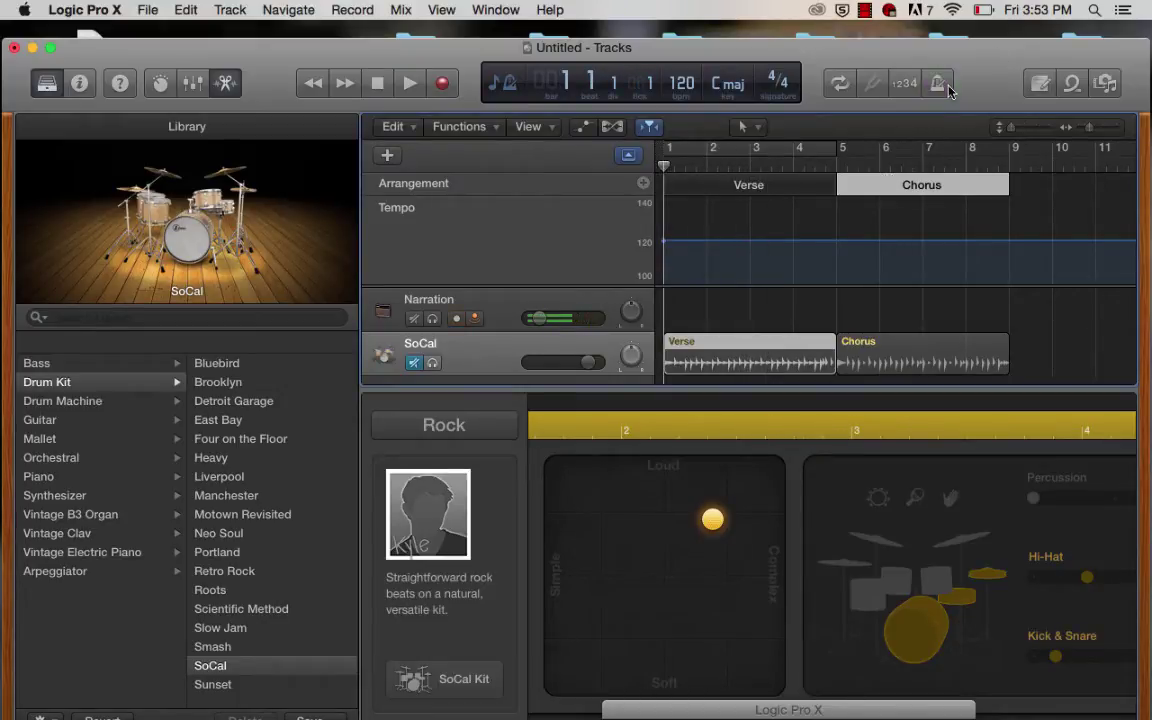
Select both Verse and Chorus drummer regions and play them back
{"action": "left_click", "coordinate": [408, 378]}
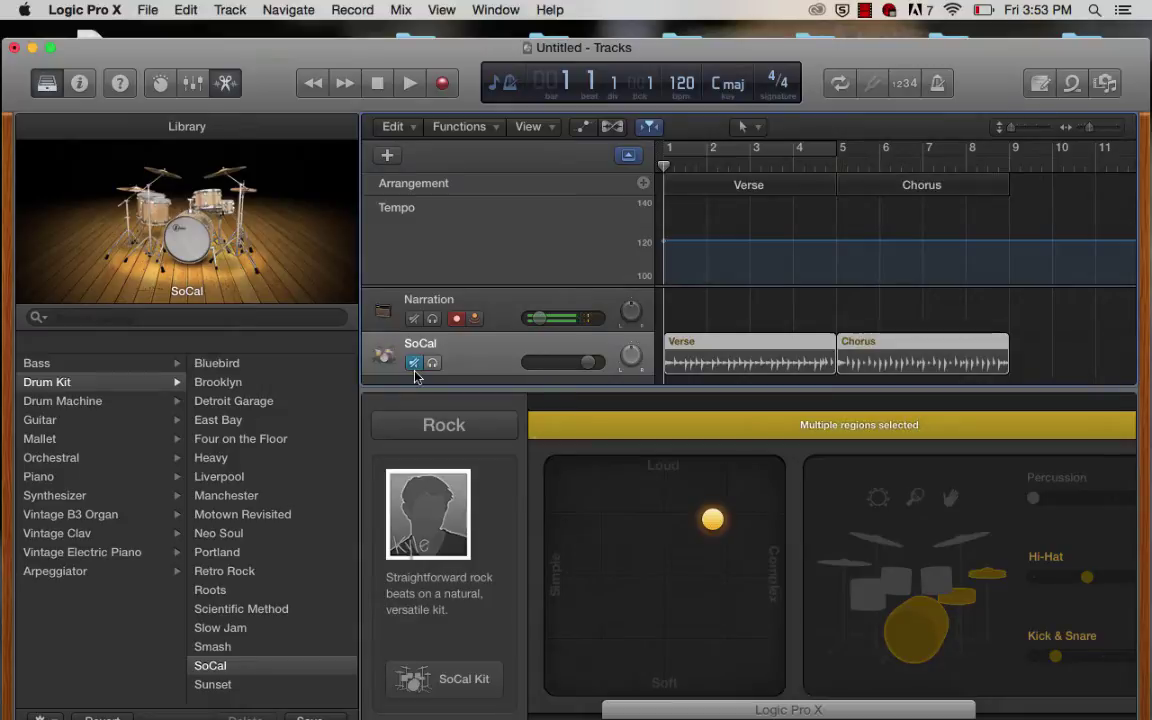
{"action": "key", "text": "r"}
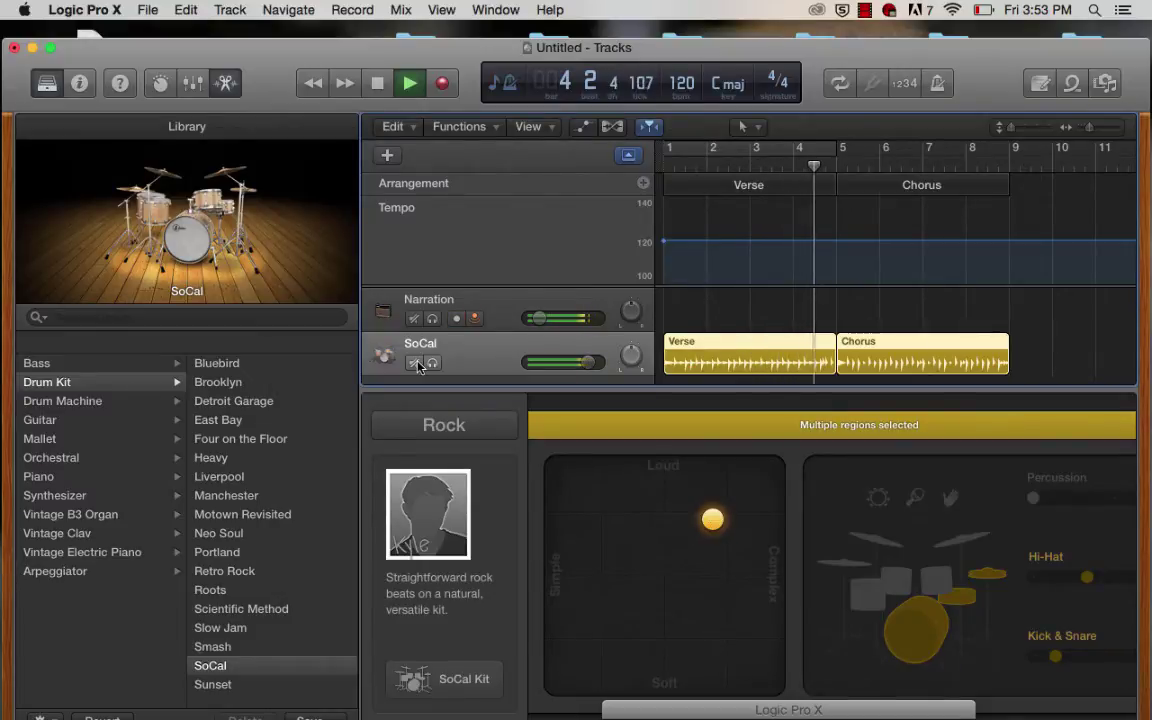
{"action": "key", "text": "space"}
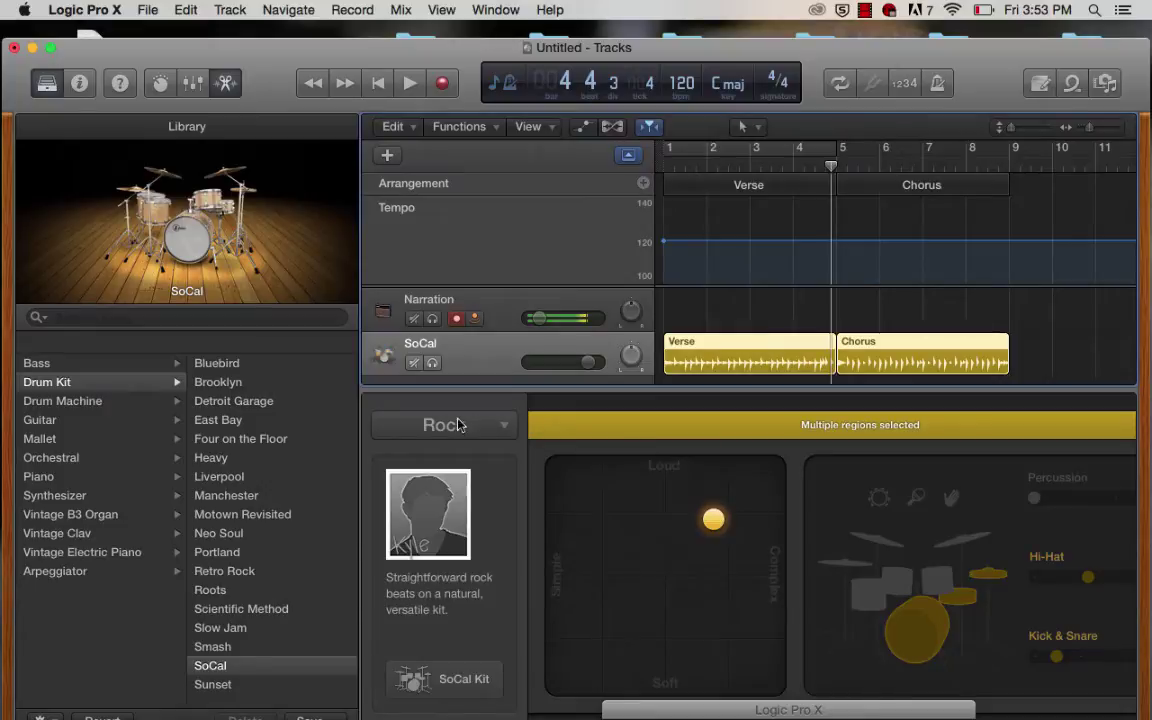
Load the Portland Kit preset in Drum Kit Designer and choose the Portland 3 kick
{"action": "left_click", "coordinate": [414, 679]}
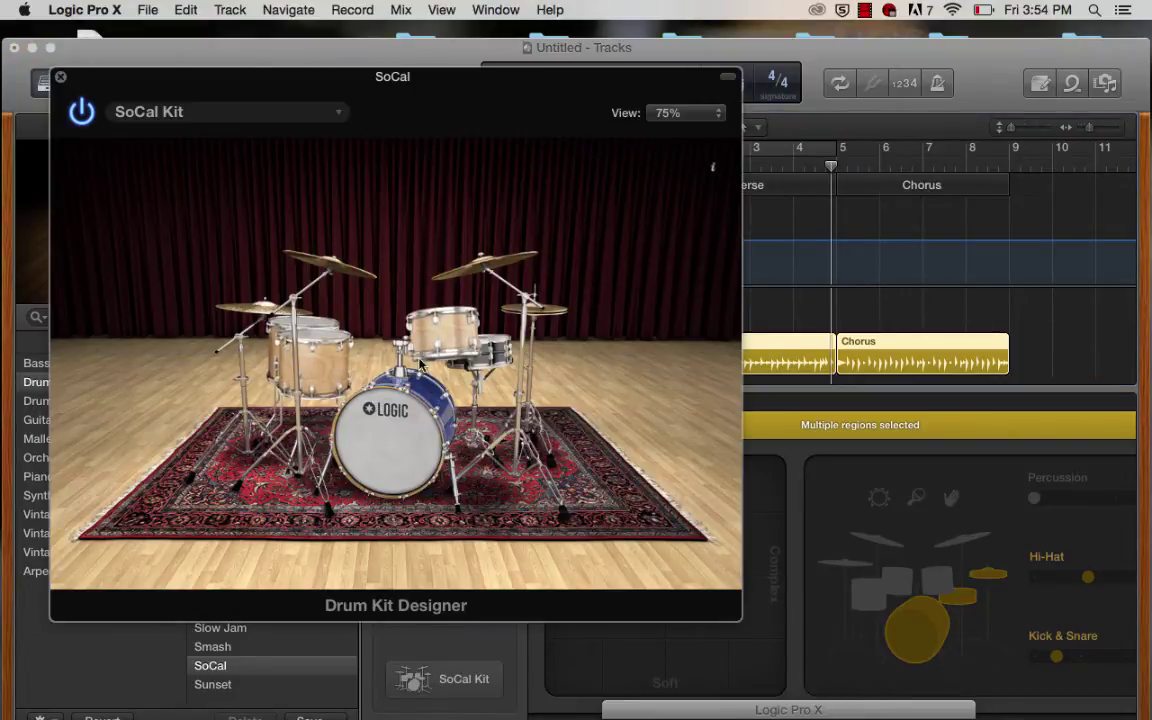
{"action": "left_click", "coordinate": [165, 113]}
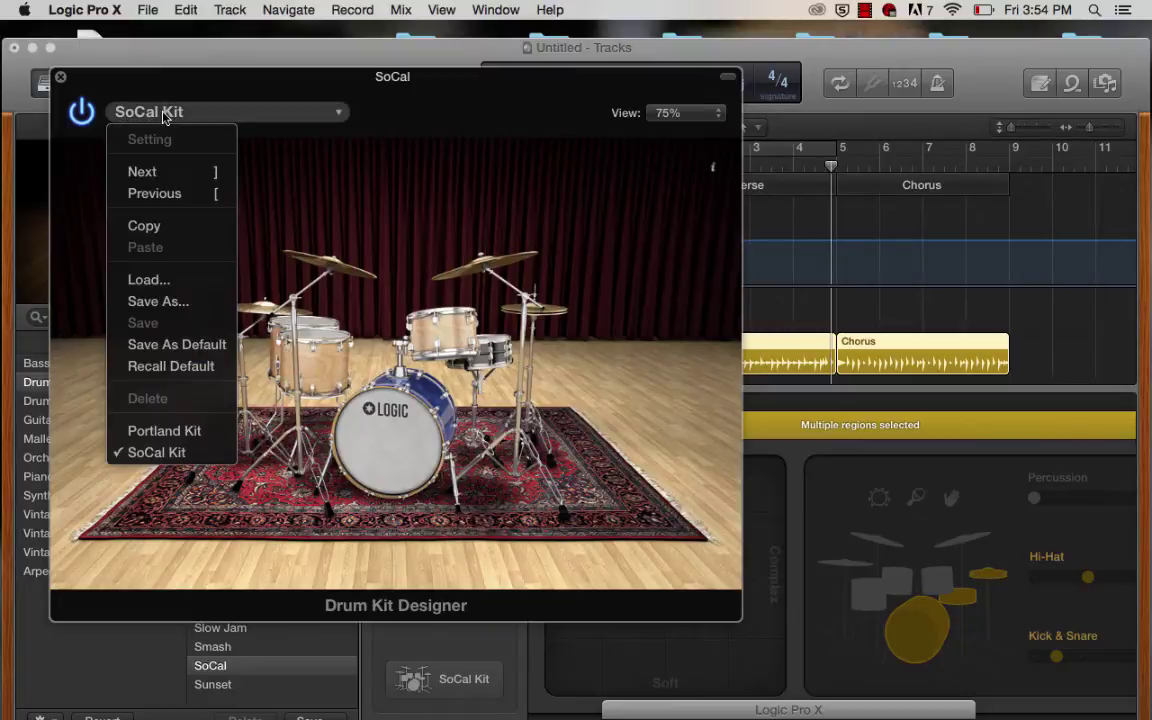
{"action": "left_click", "coordinate": [168, 434]}
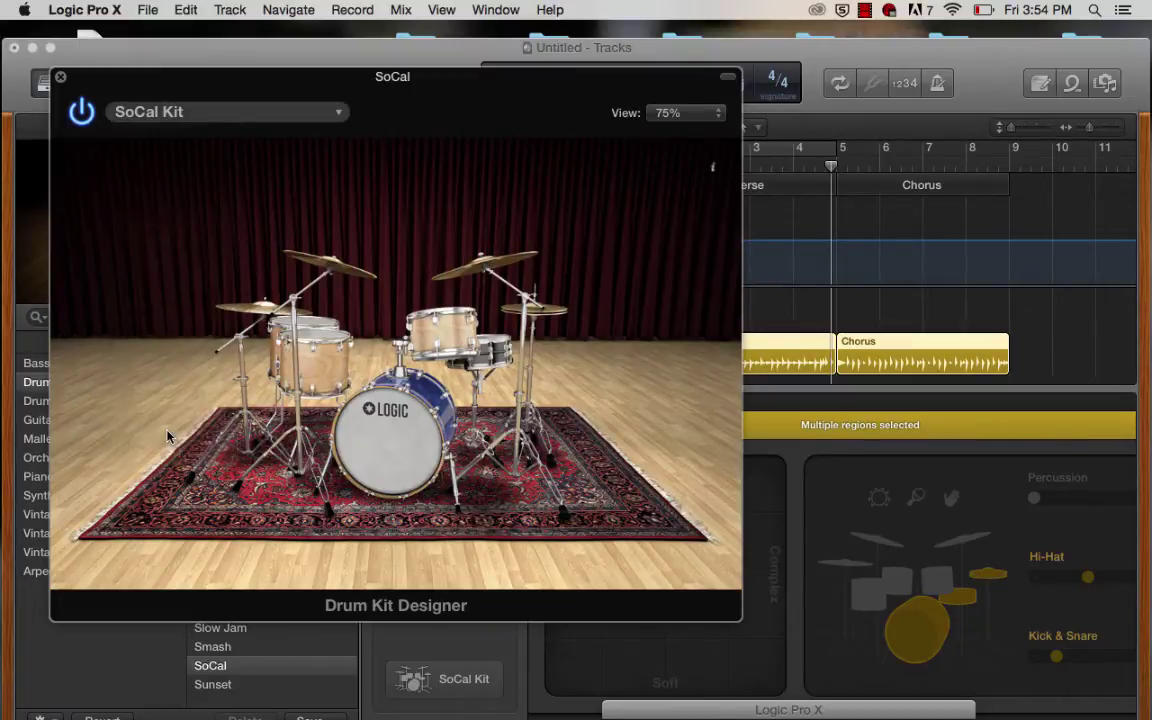
{"action": "left_click", "coordinate": [366, 444]}
{"action": "left_click", "coordinate": [352, 390]}
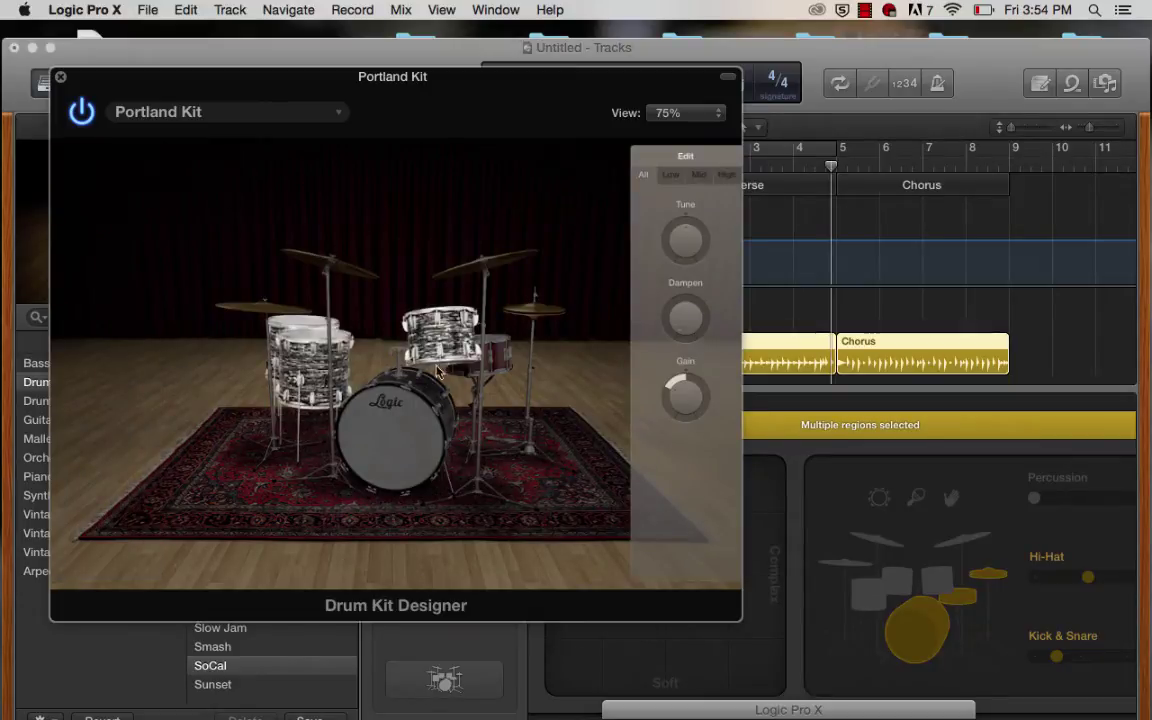
{"action": "left_click", "coordinate": [398, 448]}
{"action": "left_click", "coordinate": [99, 290]}
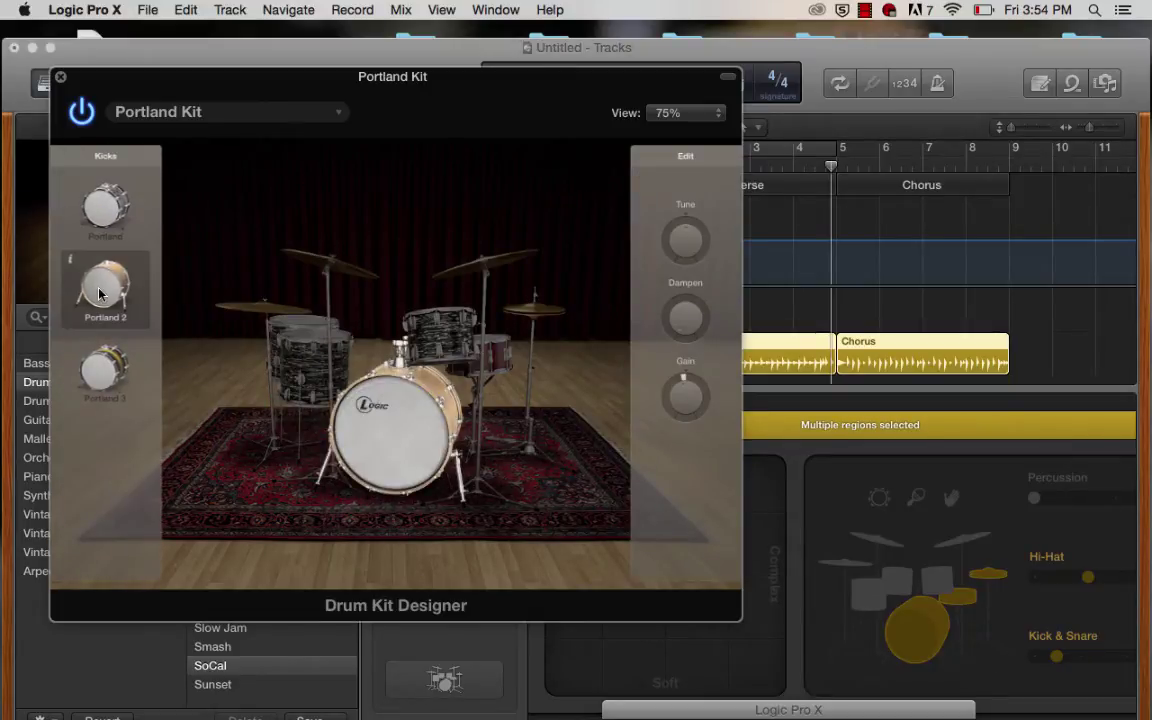
{"action": "left_click", "coordinate": [99, 362]}
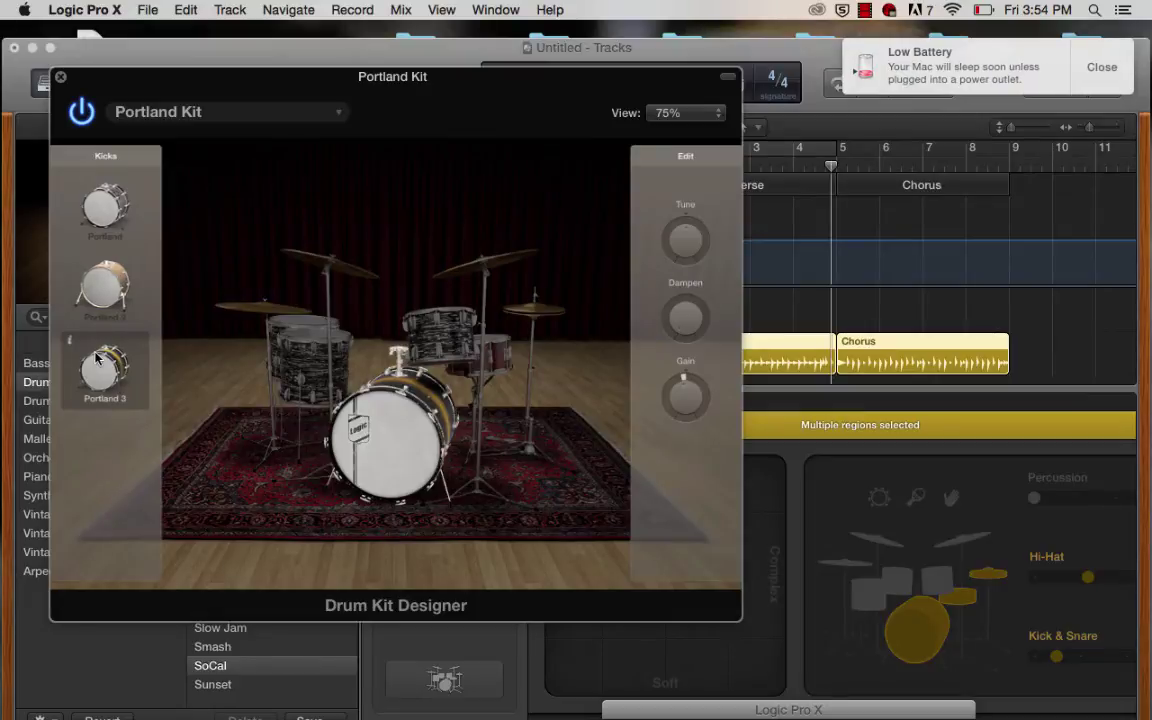
{"action": "left_click", "coordinate": [1099, 88]}
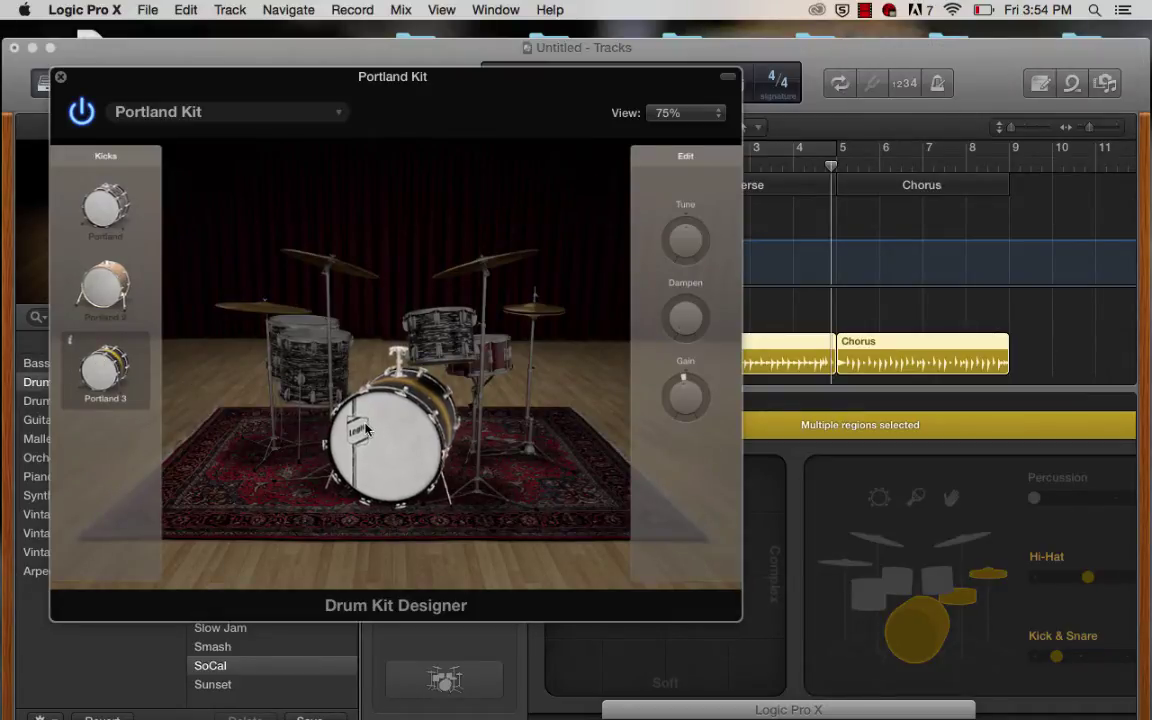
Change the snare to Portland 2 and tune it lower
{"action": "left_click", "coordinate": [497, 366]}
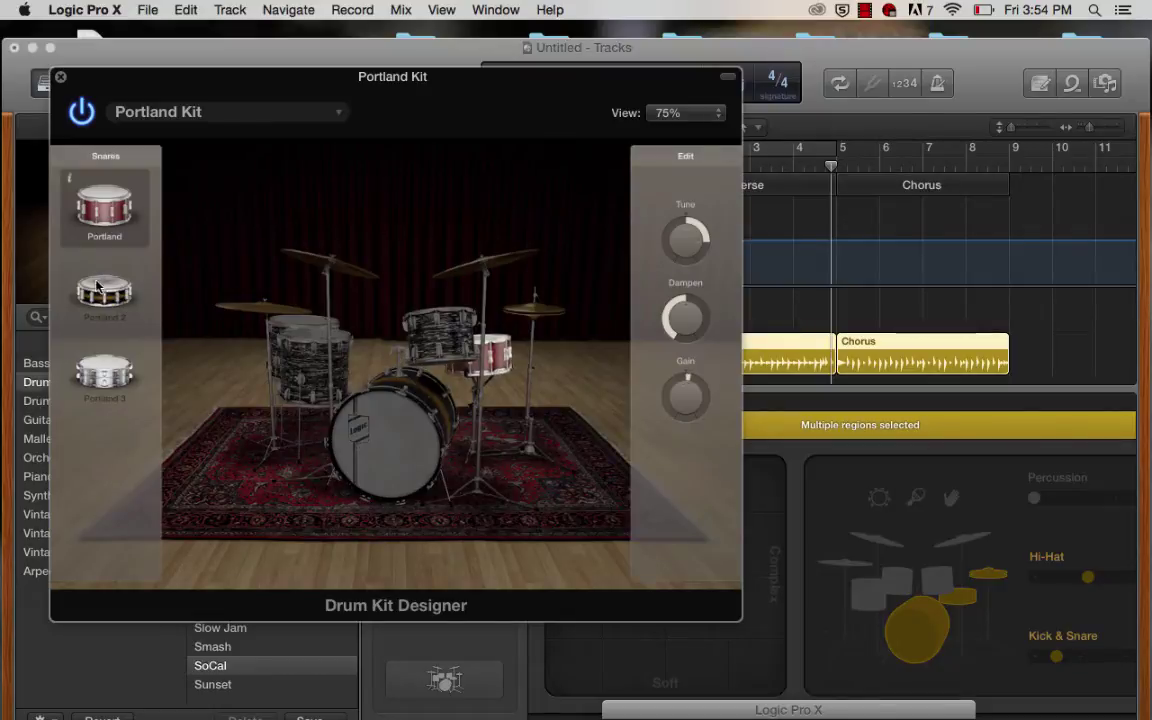
{"action": "left_click", "coordinate": [90, 262]}
{"action": "left_click", "coordinate": [531, 358]}
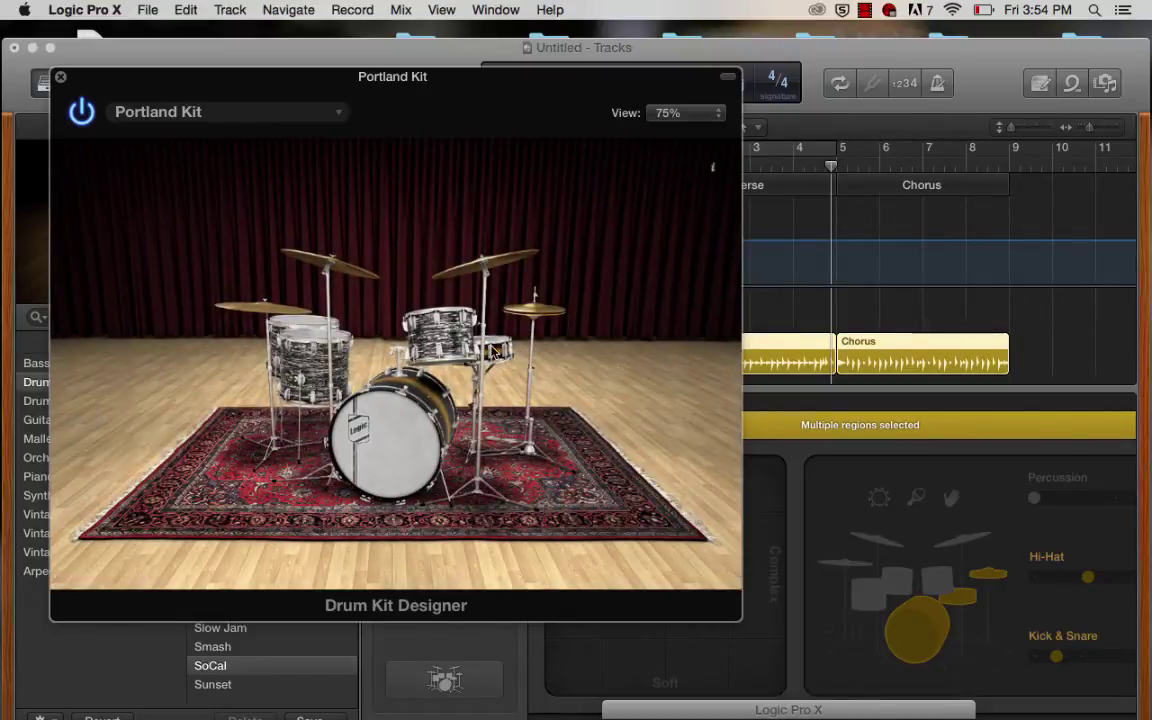
{"action": "left_click", "coordinate": [493, 356]}
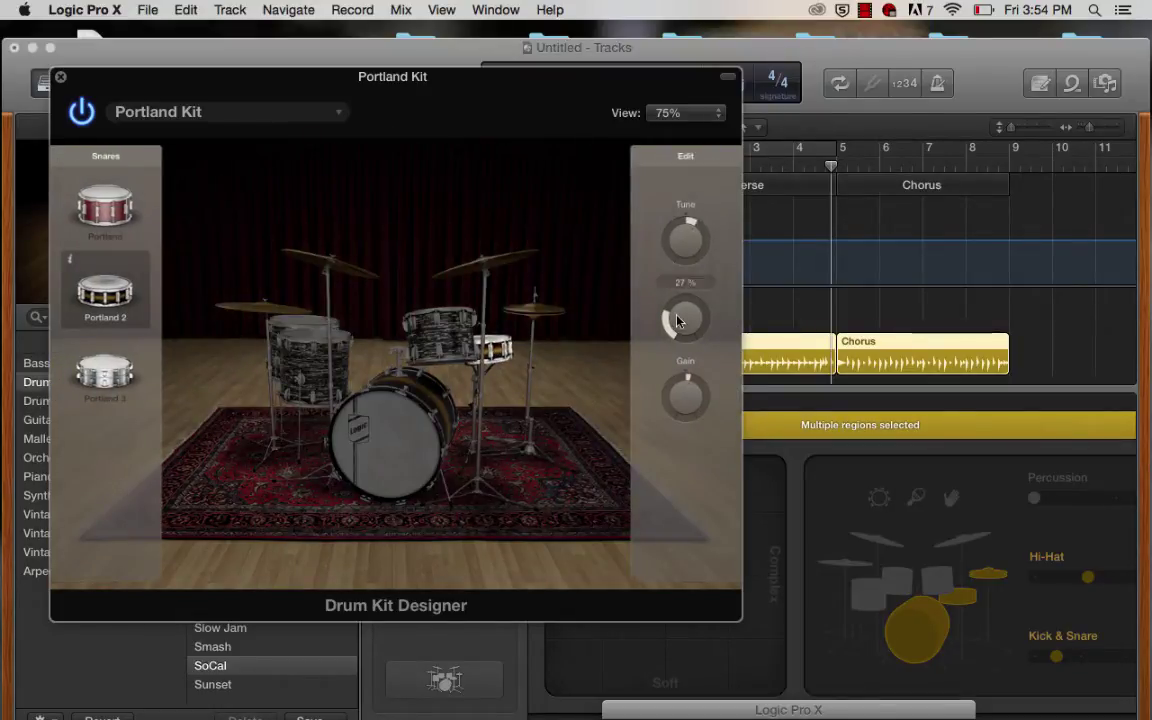
{"action": "left_click_drag", "start_coordinate": [683, 240], "coordinate": [676, 276]}
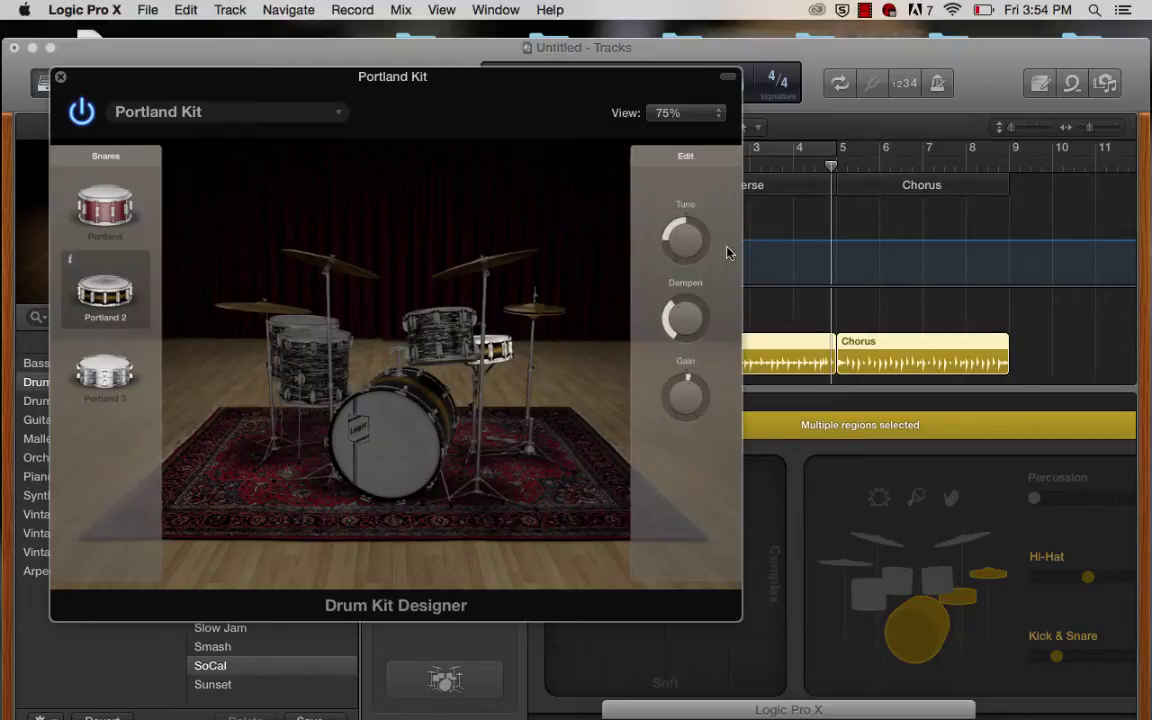
Close Drum Kit Designer and cycle bars 1–5 from bar 1
{"action": "left_click", "coordinate": [61, 78]}
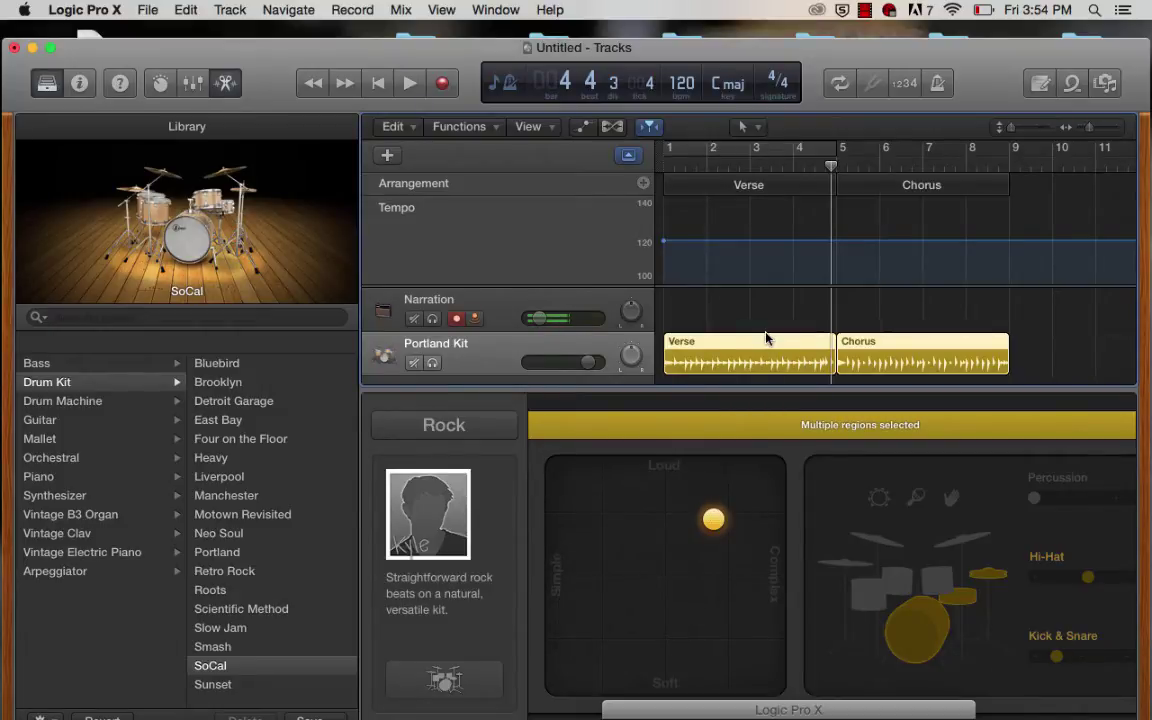
{"action": "left_click", "coordinate": [777, 165]}
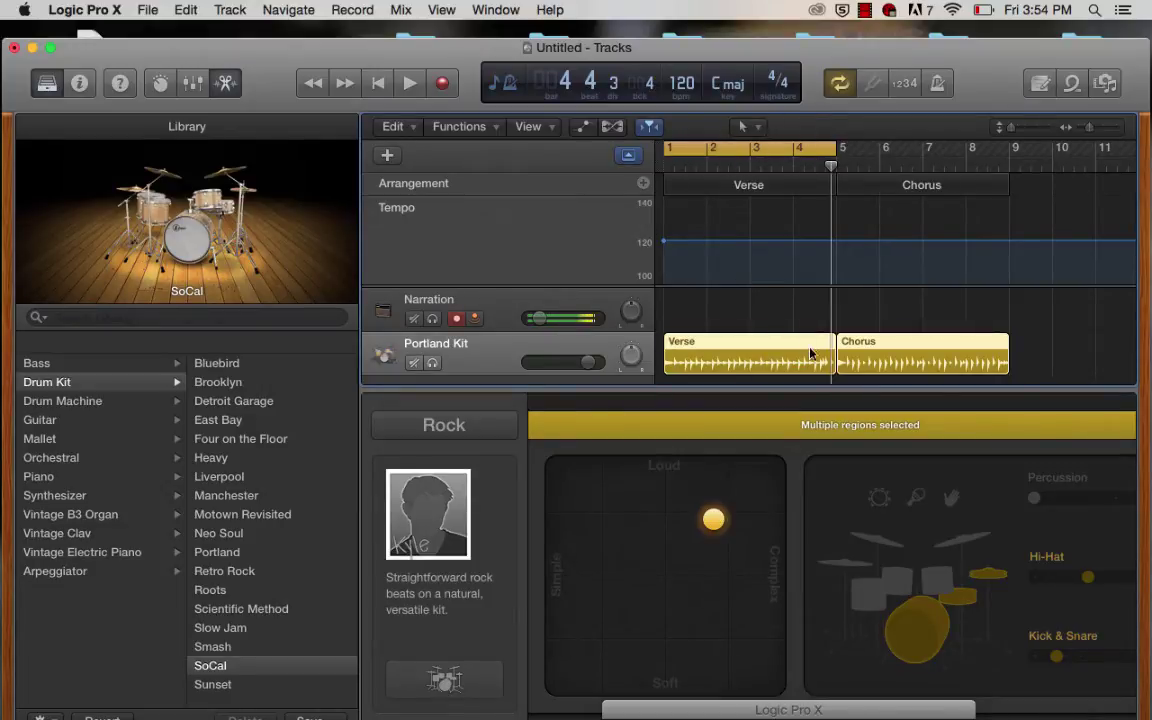
{"action": "key", "text": "Return"}
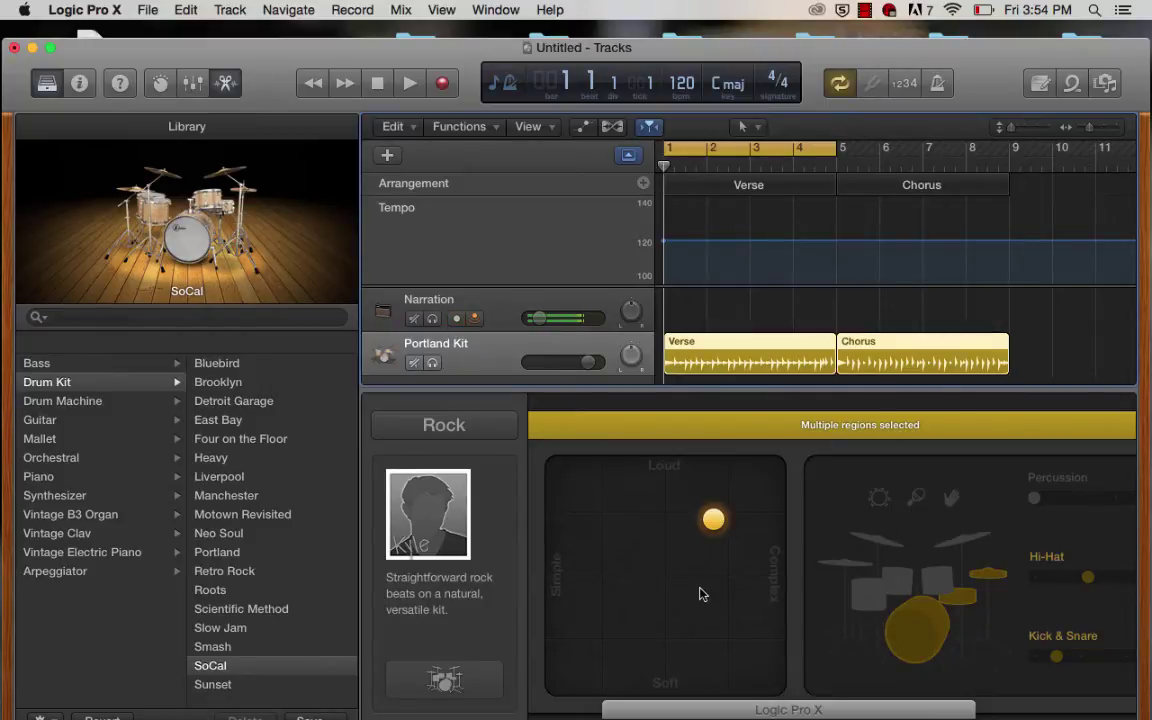
Set the drummer XY pad to a soft but complex groove for both regions
{"action": "left_click_drag", "start_coordinate": [713, 519], "coordinate": [591, 650]}
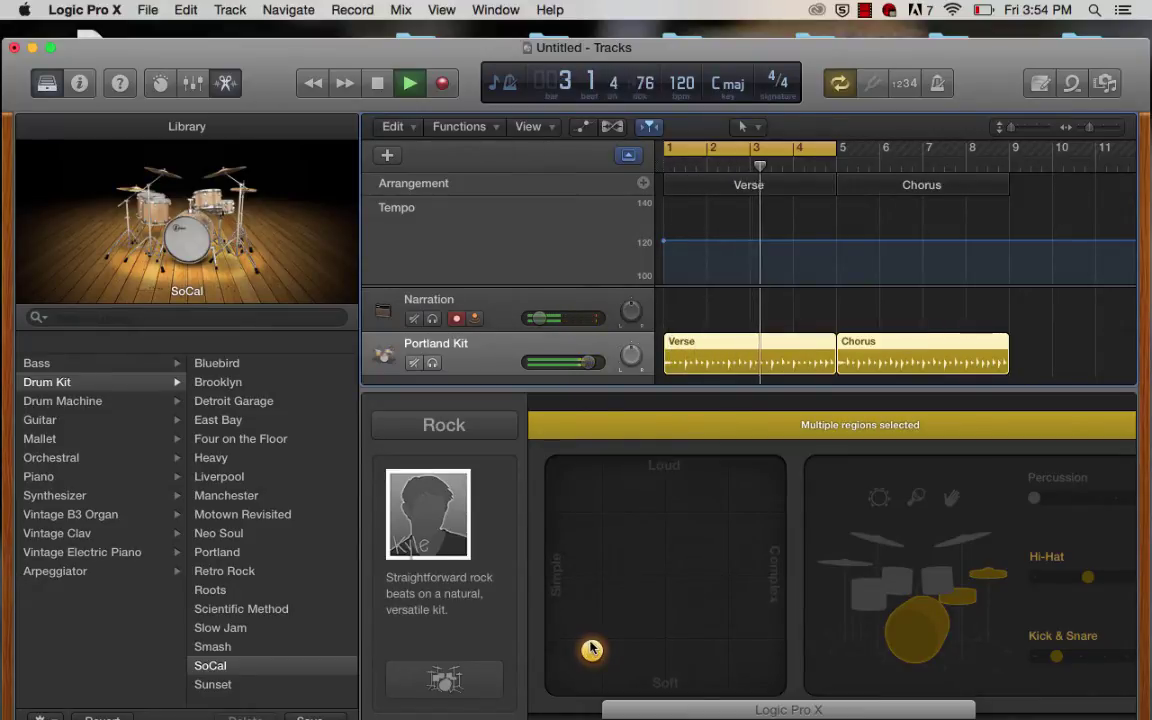
{"action": "left_click_drag", "start_coordinate": [591, 650], "coordinate": [573, 442]}
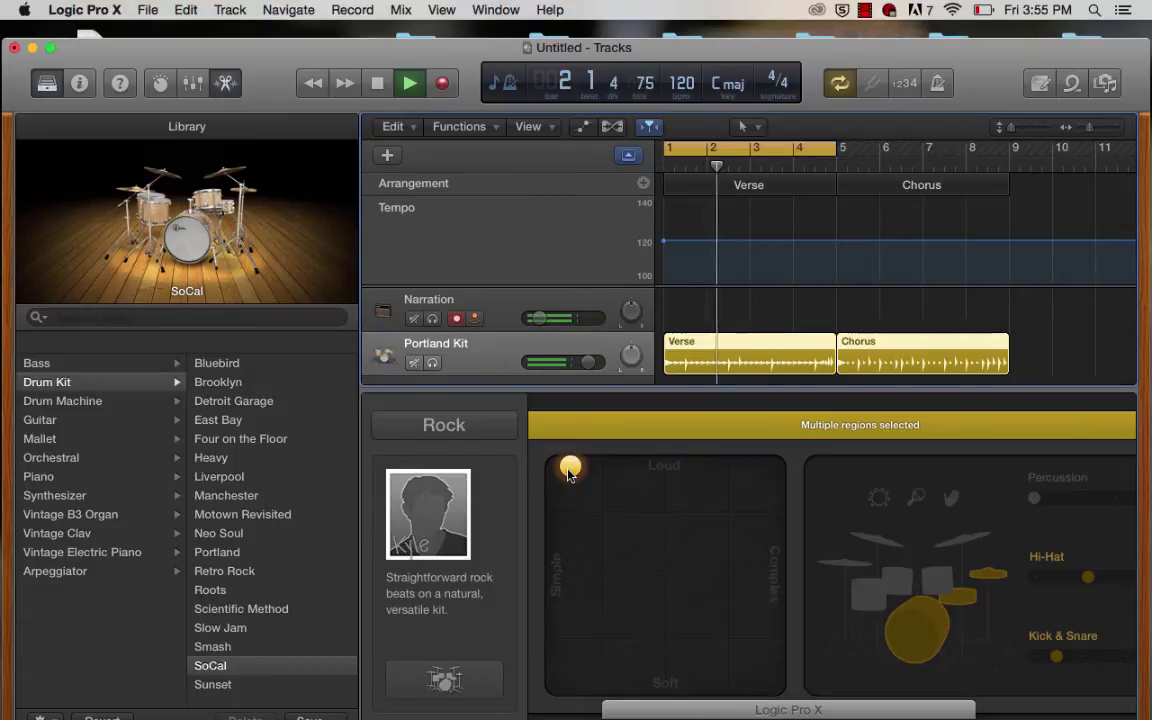
{"action": "left_click_drag", "start_coordinate": [568, 474], "coordinate": [772, 450]}
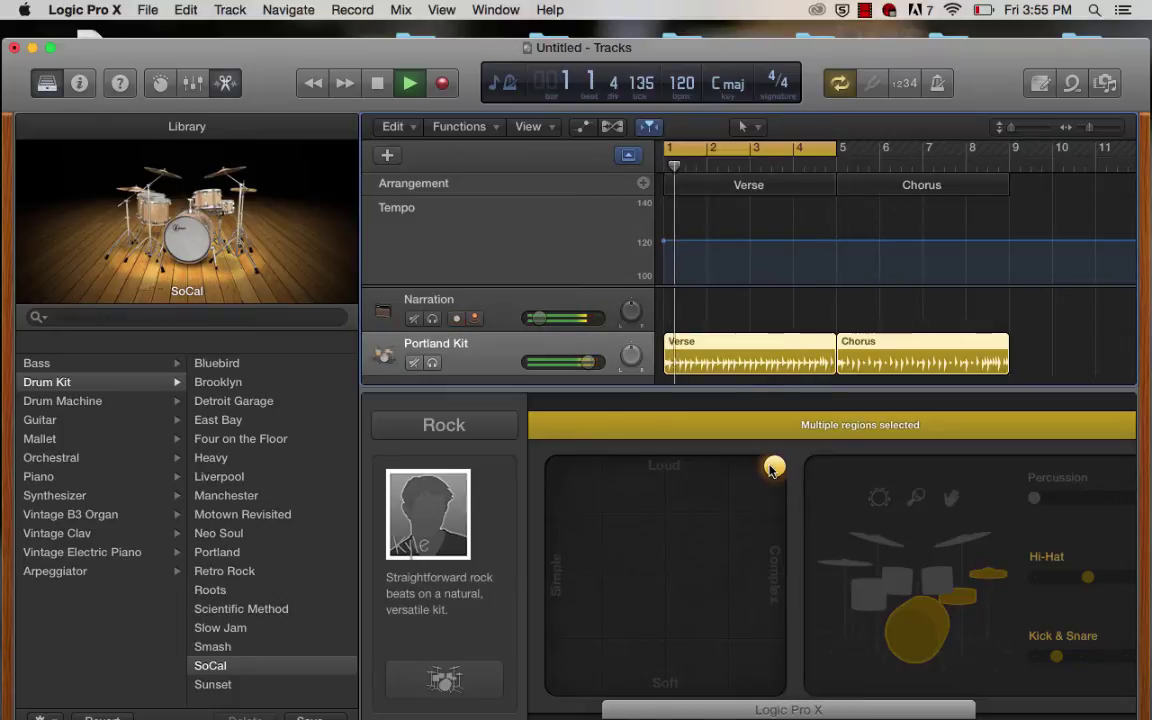
{"action": "left_click_drag", "start_coordinate": [778, 478], "coordinate": [765, 717]}
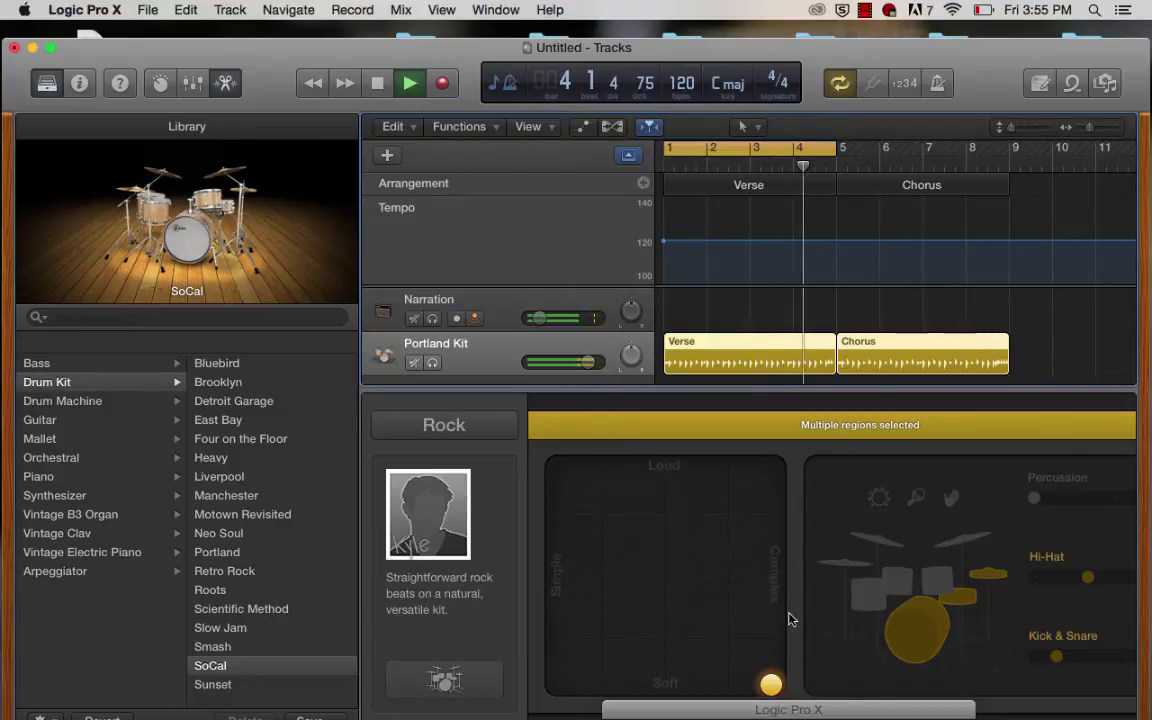
Stop playback, make the Verse region soft and simple, and the Chorus region loud and complex
{"action": "key", "text": "space"}
{"action": "key", "text": "Return"}
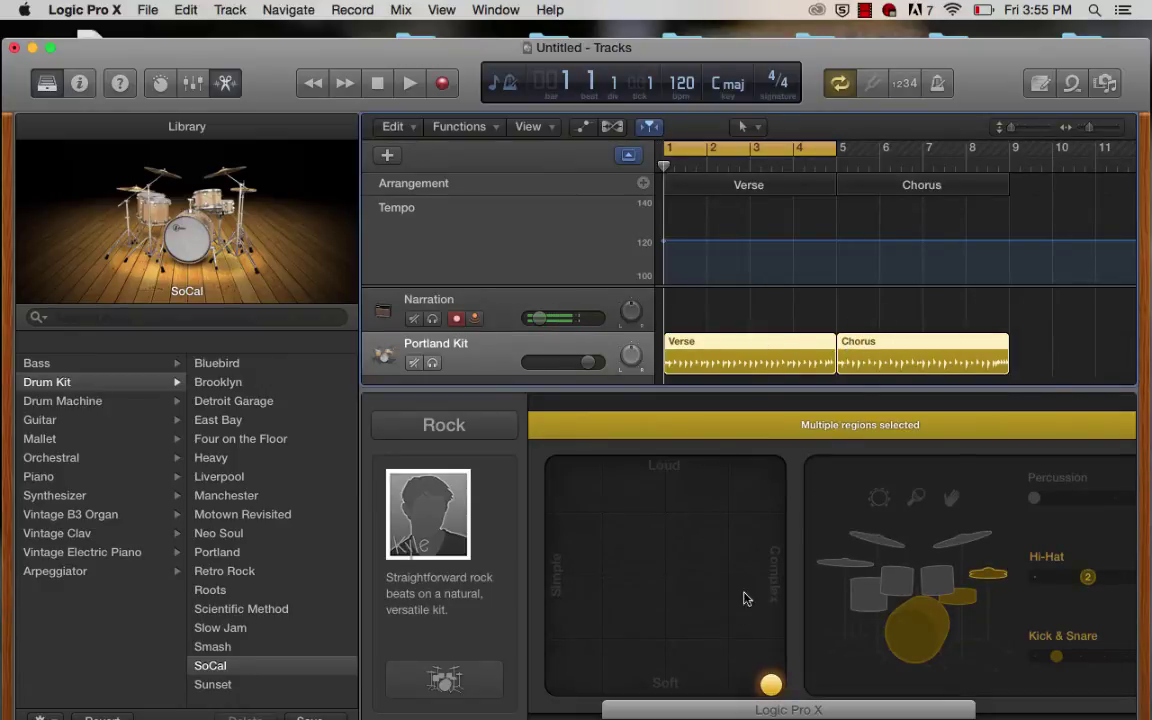
{"action": "left_click", "coordinate": [1027, 360]}
{"action": "left_click", "coordinate": [786, 350]}
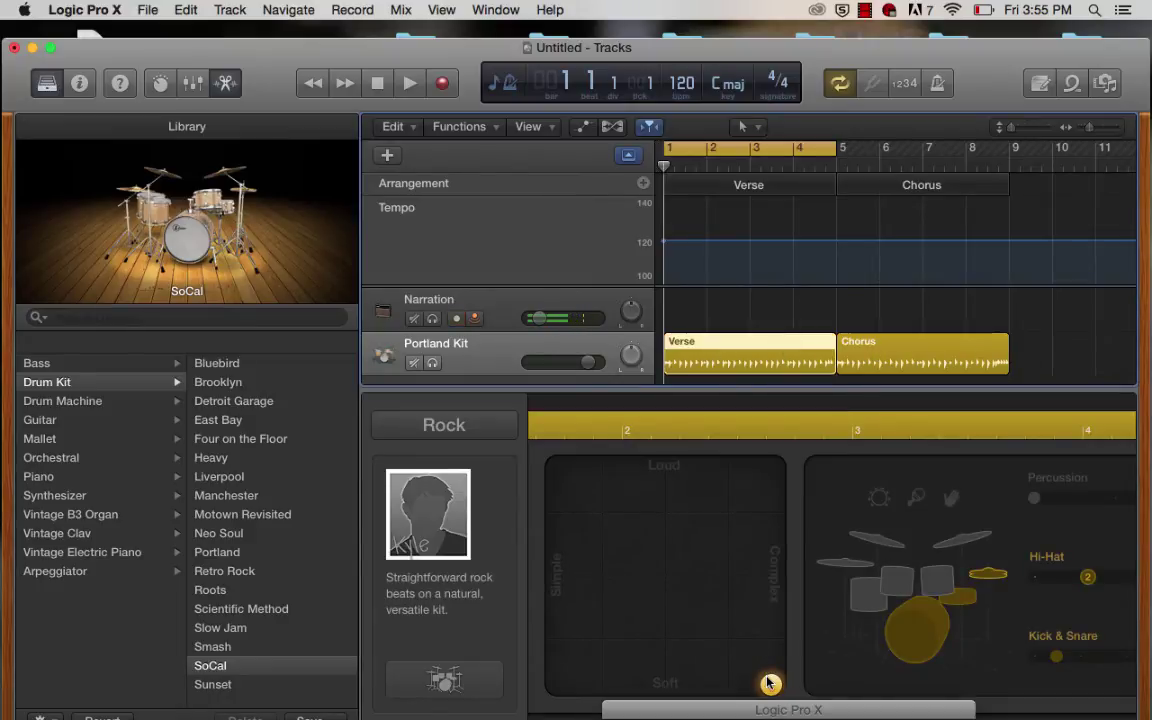
{"action": "left_click_drag", "start_coordinate": [770, 683], "coordinate": [615, 607]}
{"action": "left_click", "coordinate": [917, 348]}
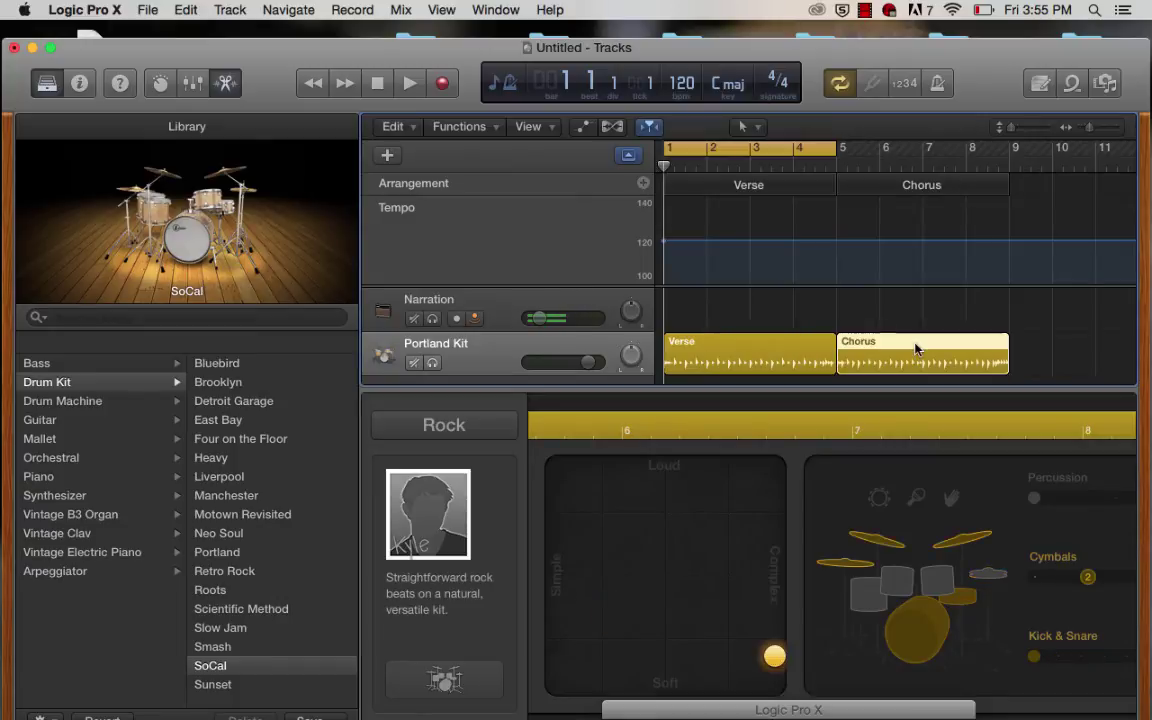
{"action": "left_click_drag", "start_coordinate": [774, 656], "coordinate": [787, 419]}
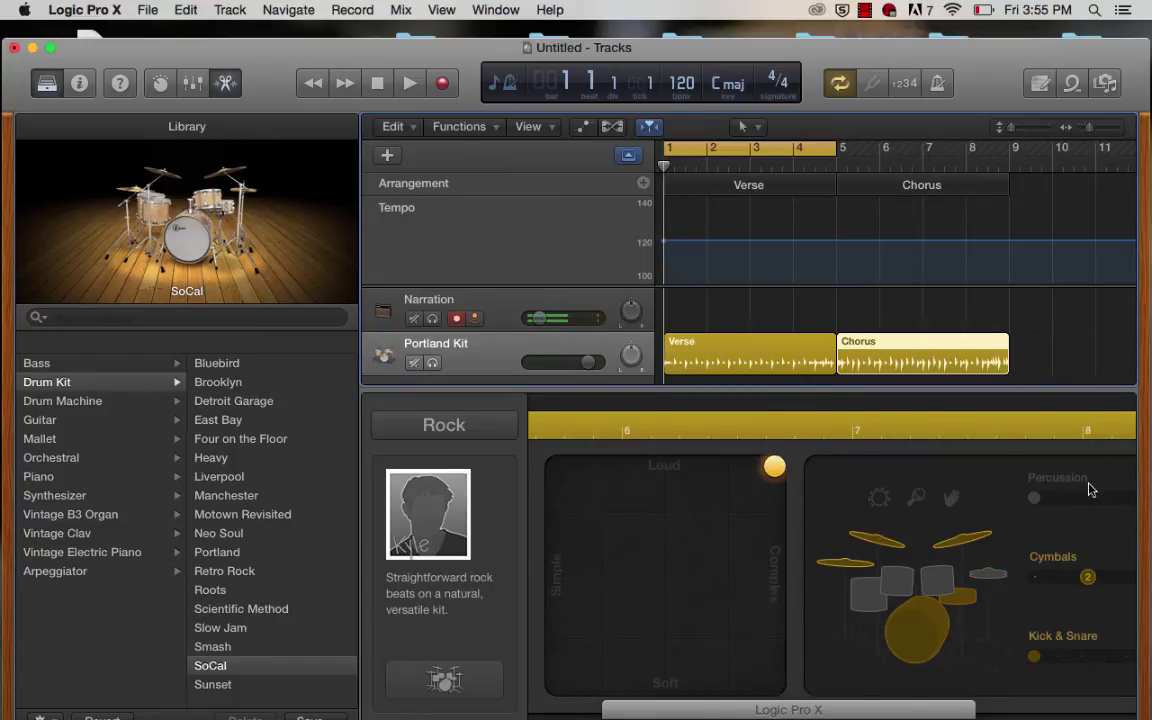
Add shaker percussion to the Verse drummer region
{"action": "scroll", "coordinate": [1090, 489], "scroll_direction": "right", "scroll_amount": 5}
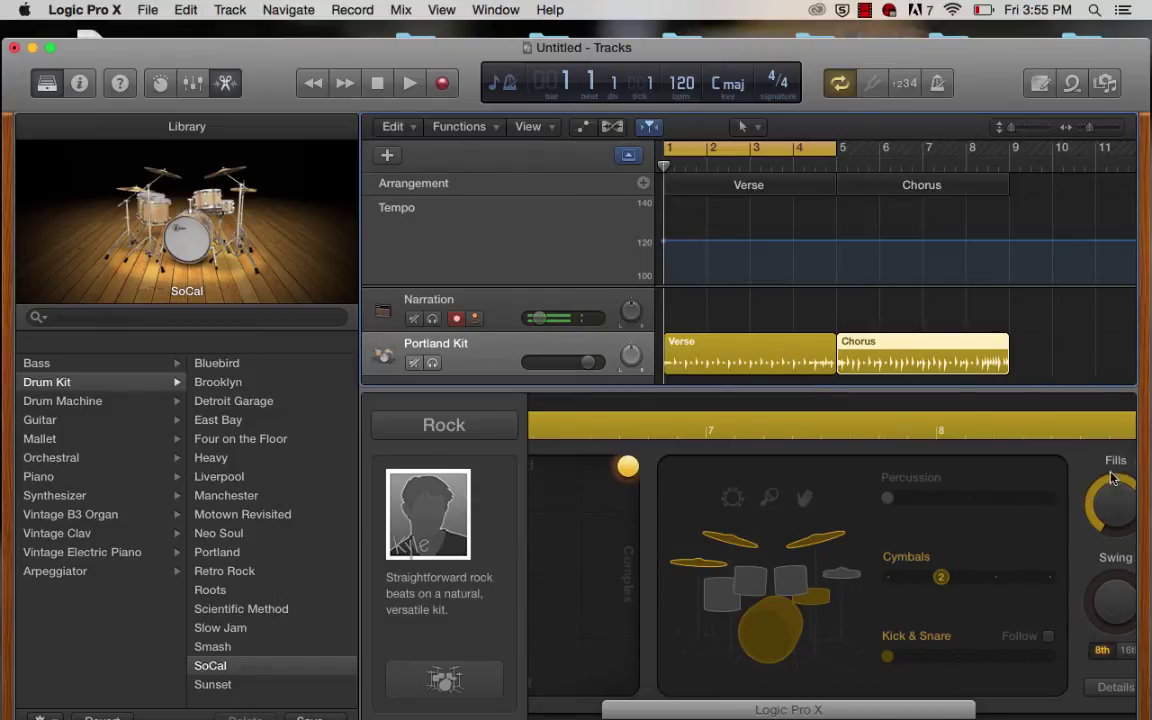
{"action": "left_click", "coordinate": [790, 358]}
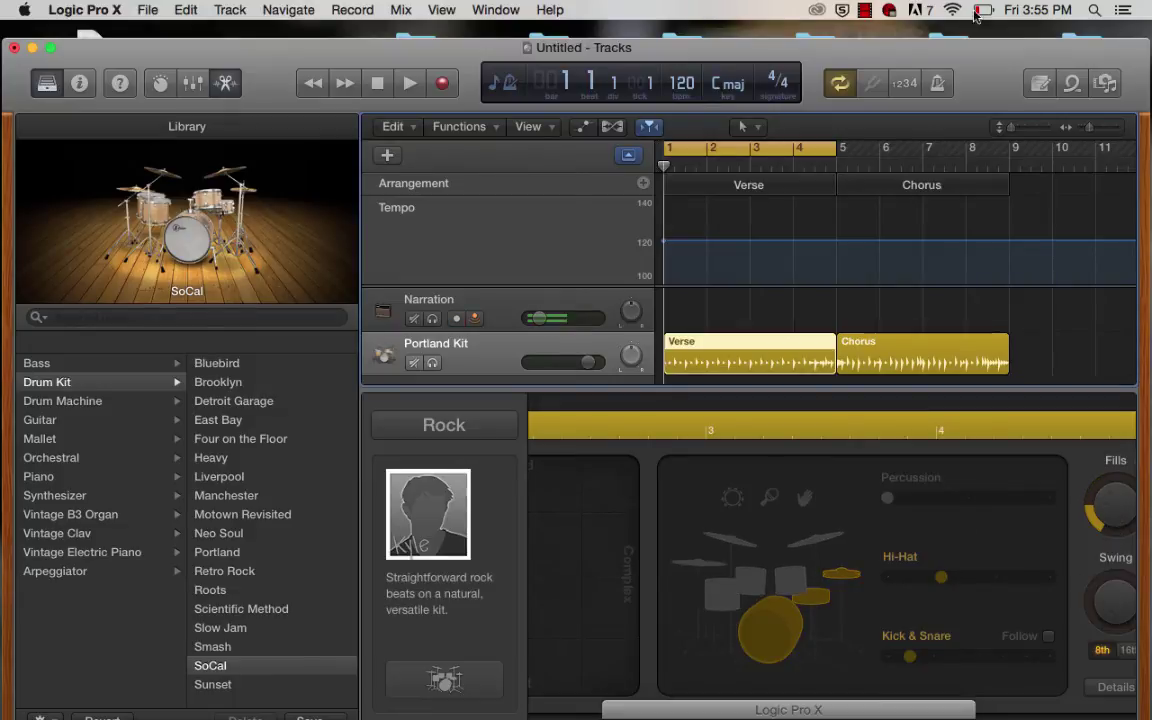
{"action": "left_click_drag", "start_coordinate": [990, 51], "coordinate": [948, 34]}
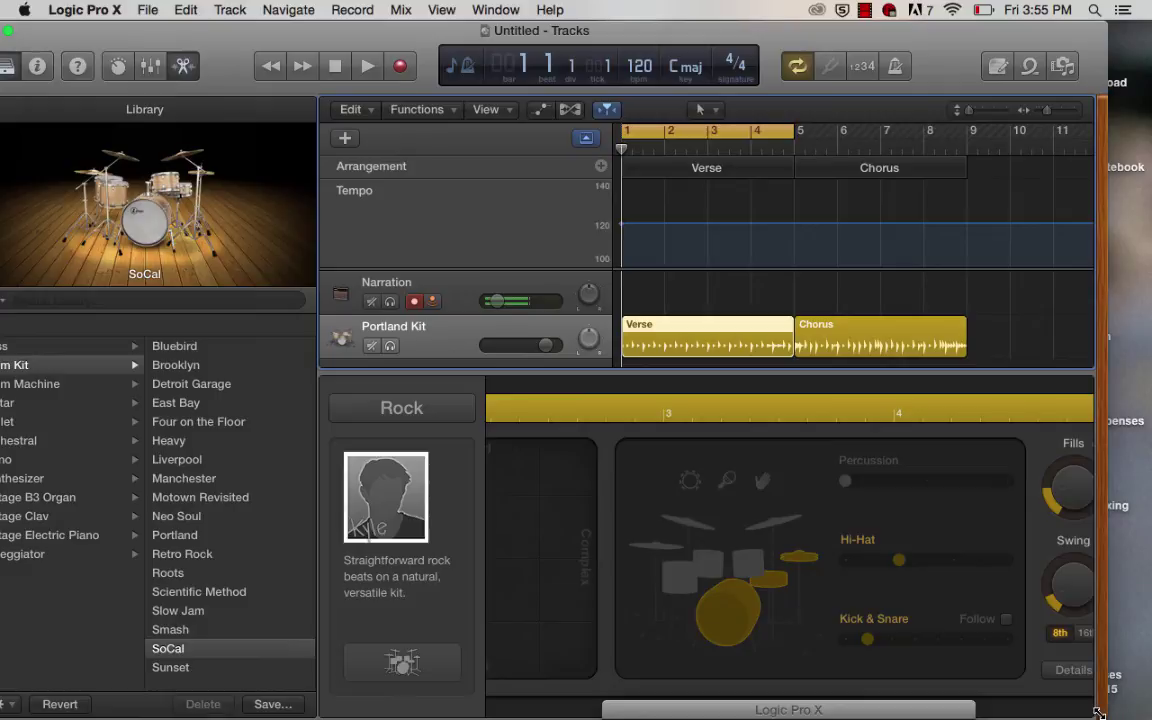
{"action": "left_click_drag", "start_coordinate": [1100, 716], "coordinate": [1148, 716]}
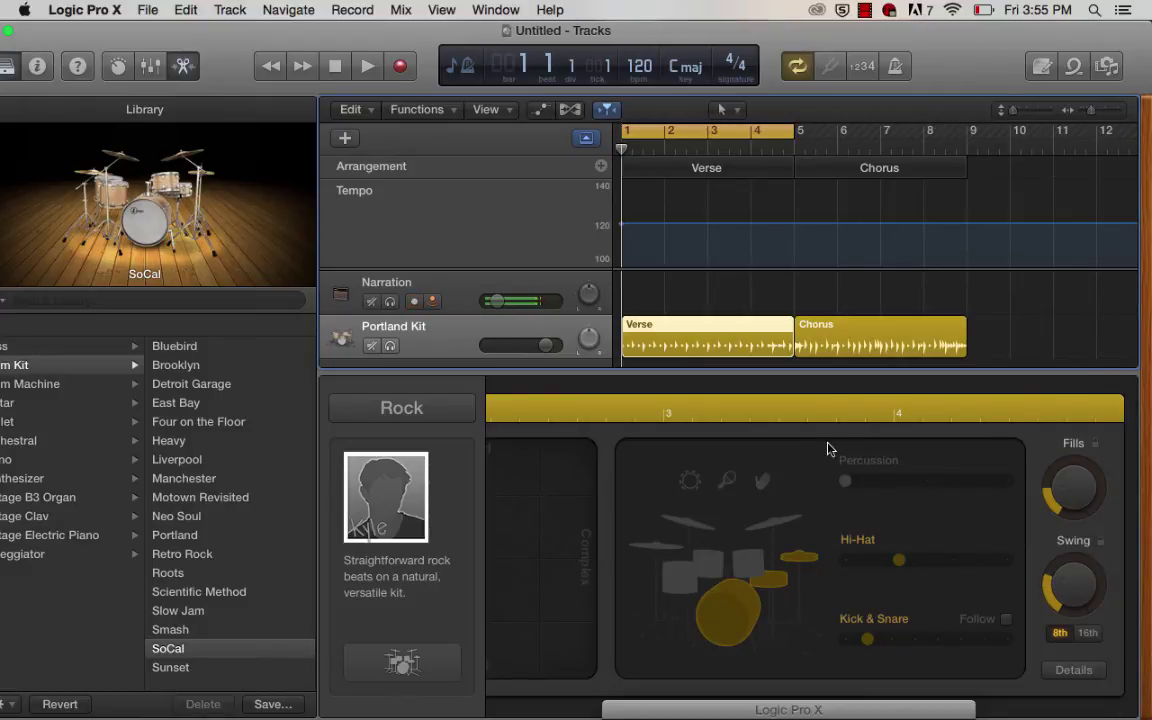
{"action": "left_click", "coordinate": [726, 481]}
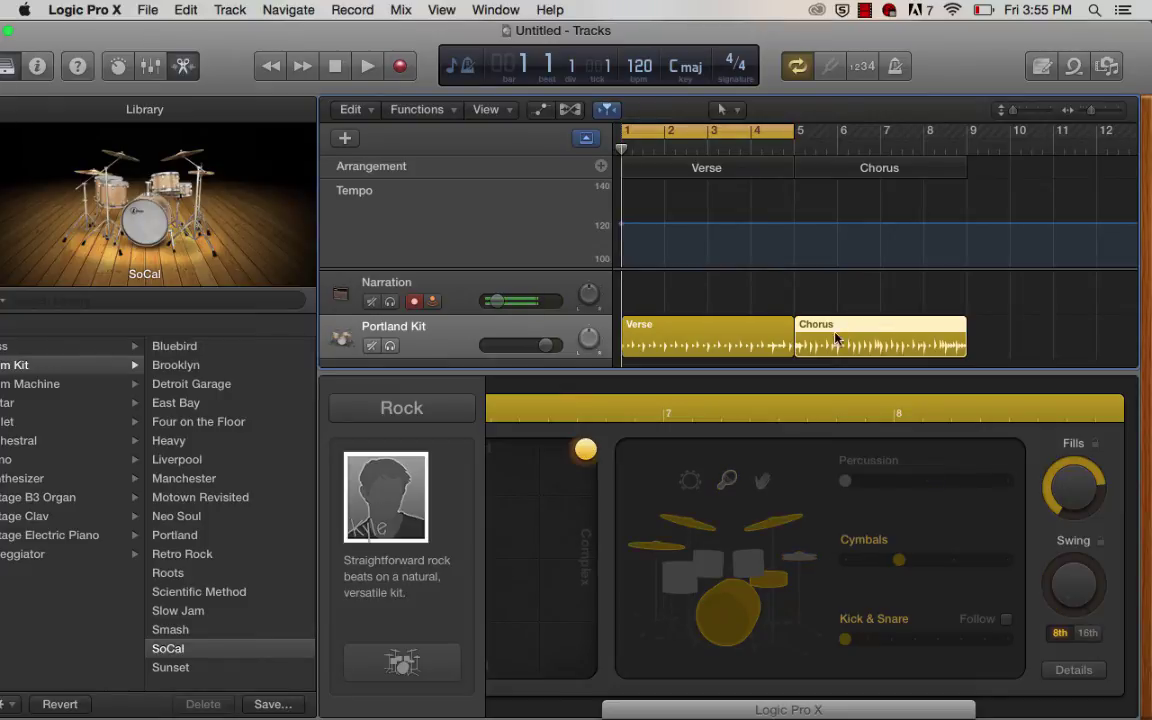
Add tambourine to the Chorus region with the Percussion level at maximum
{"action": "left_click", "coordinate": [688, 482]}
{"action": "left_click_drag", "start_coordinate": [855, 480], "coordinate": [1022, 495]}
{"action": "left_click_drag", "start_coordinate": [815, 62], "coordinate": [911, 62]}
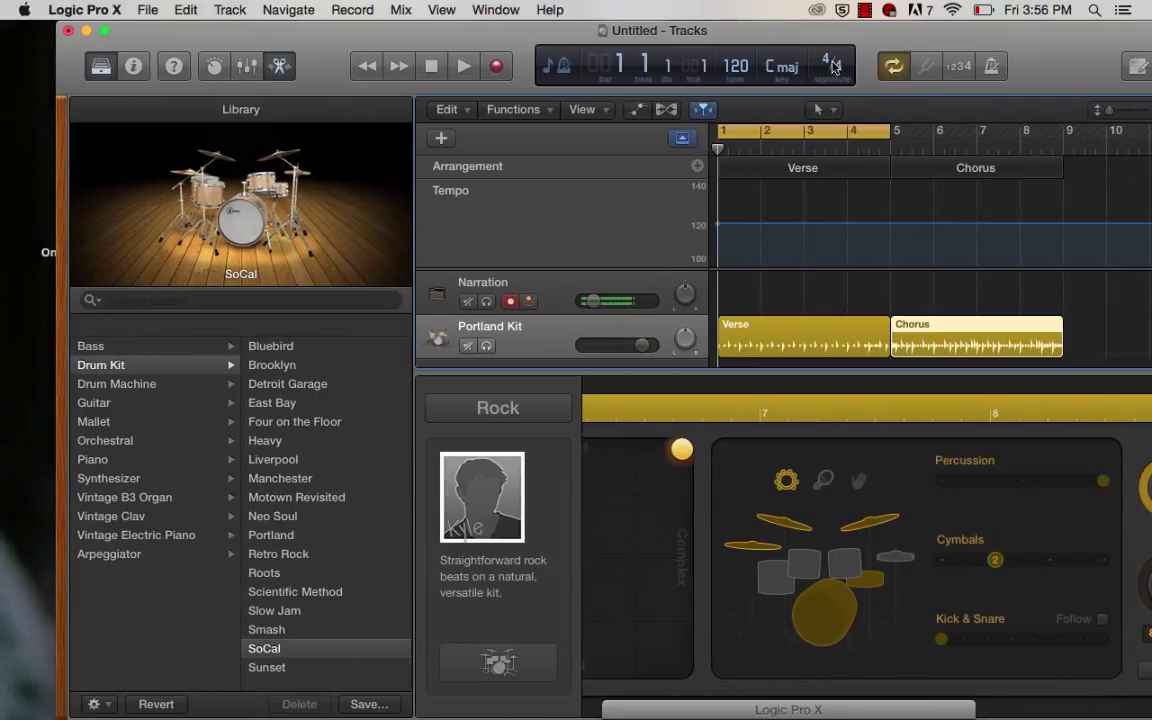
Turn off Cycle and play through Verse and Chorus, viewing each region's drum settings, stopping at bar 8
{"action": "left_click", "coordinate": [892, 65]}
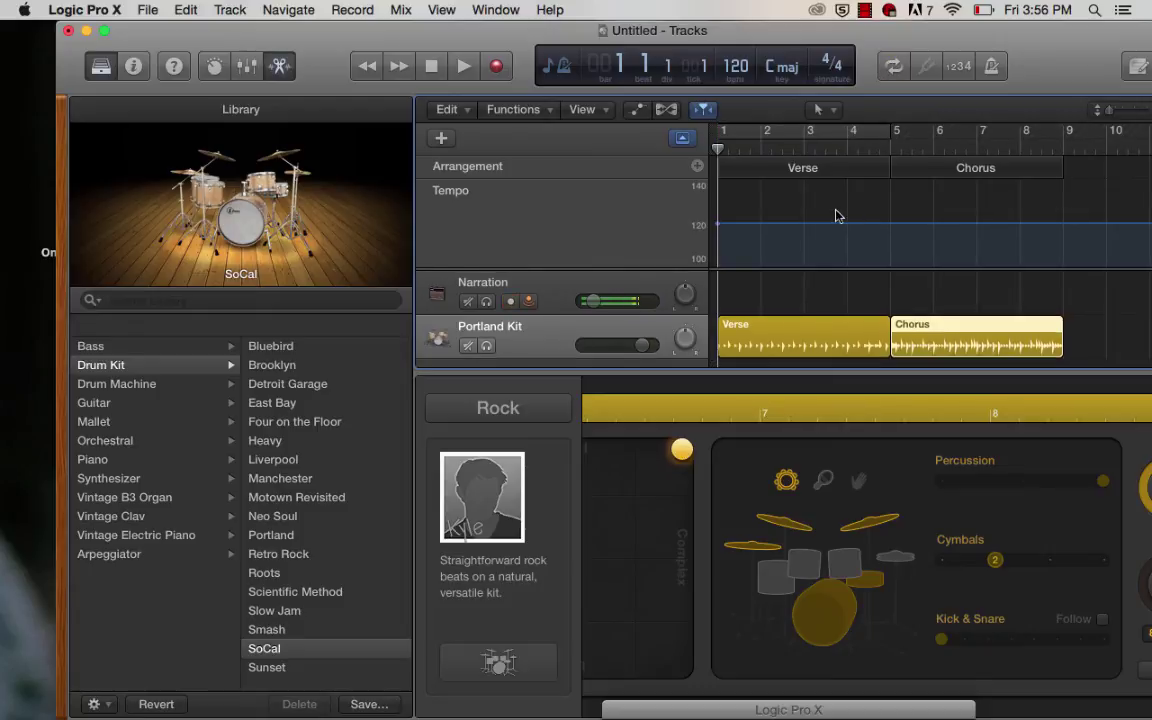
{"action": "left_click", "coordinate": [826, 329]}
{"action": "scroll", "coordinate": [864, 507], "scroll_direction": "right", "scroll_amount": 2}
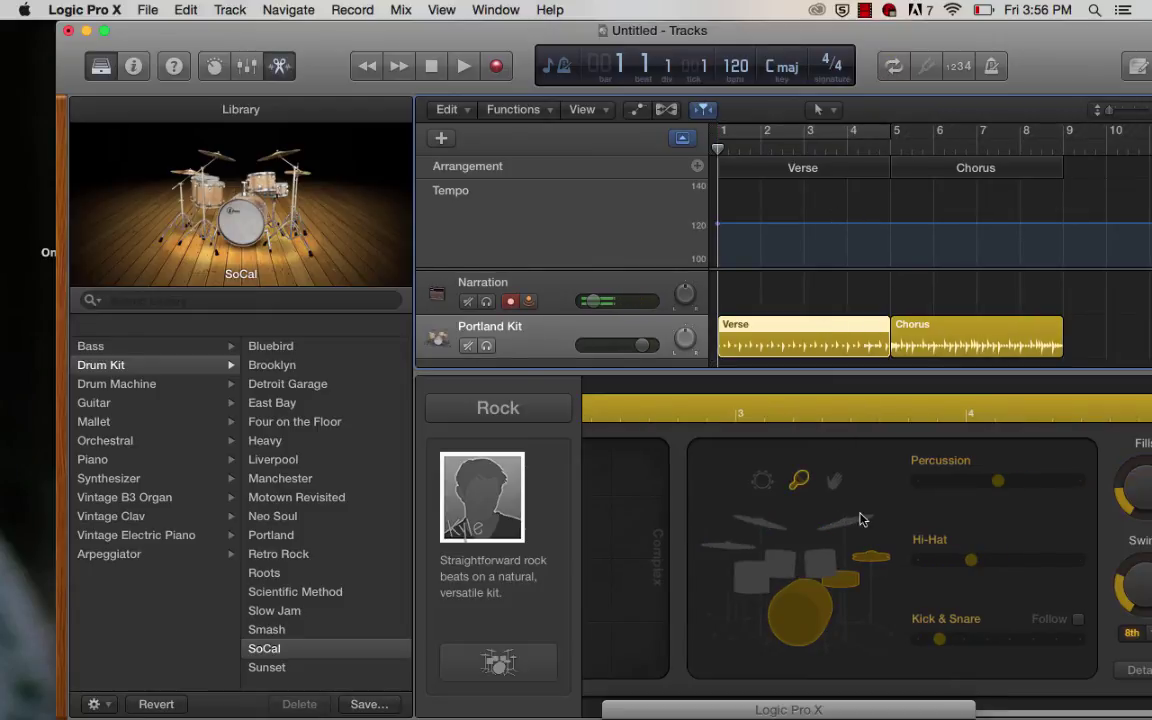
{"action": "double_click", "coordinate": [1055, 55]}
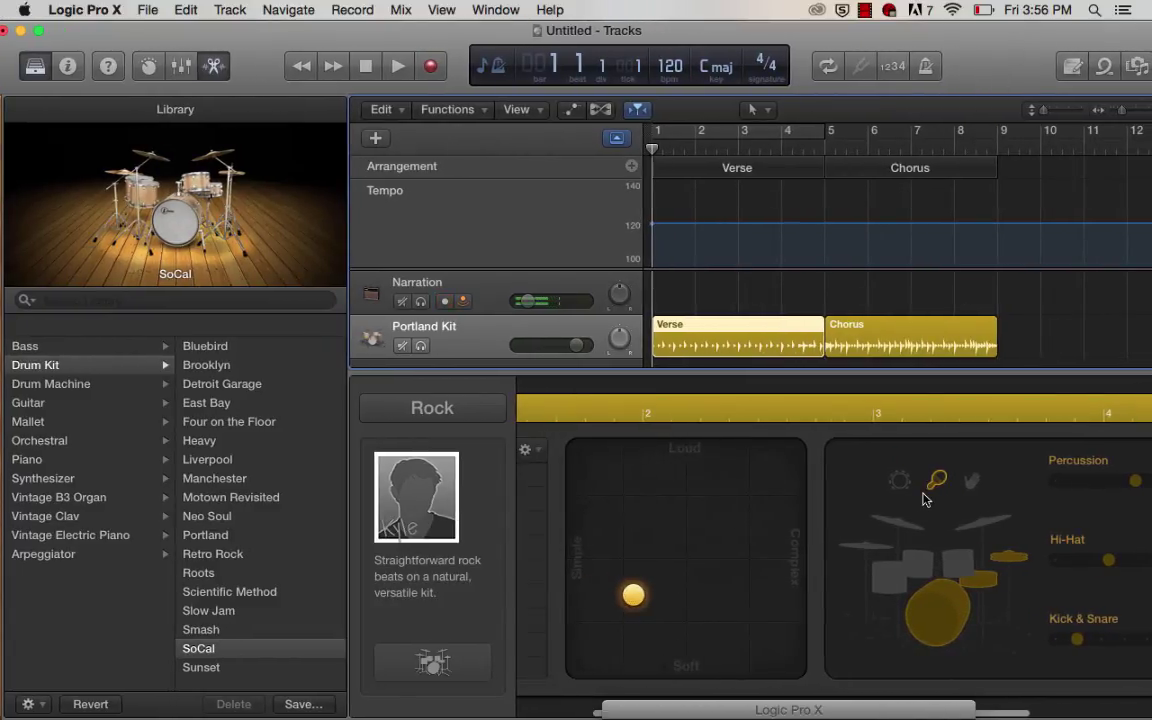
{"action": "left_click", "coordinate": [908, 340]}
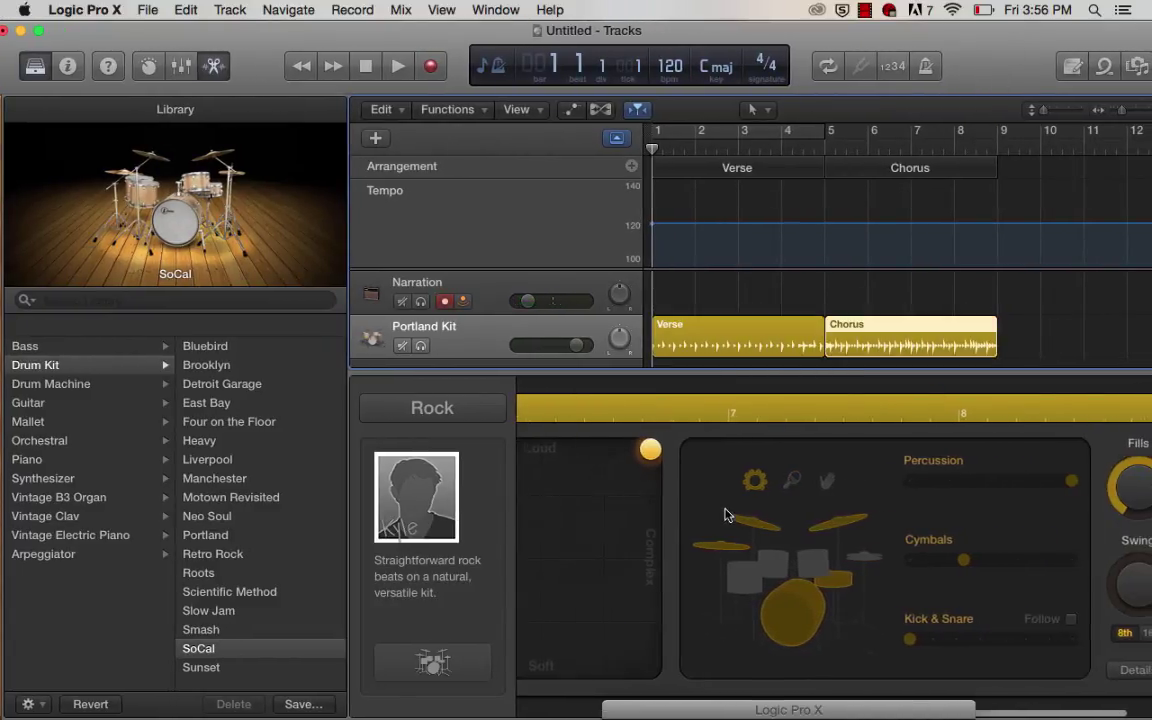
{"action": "left_click_drag", "start_coordinate": [1000, 38], "coordinate": [1036, 32]}
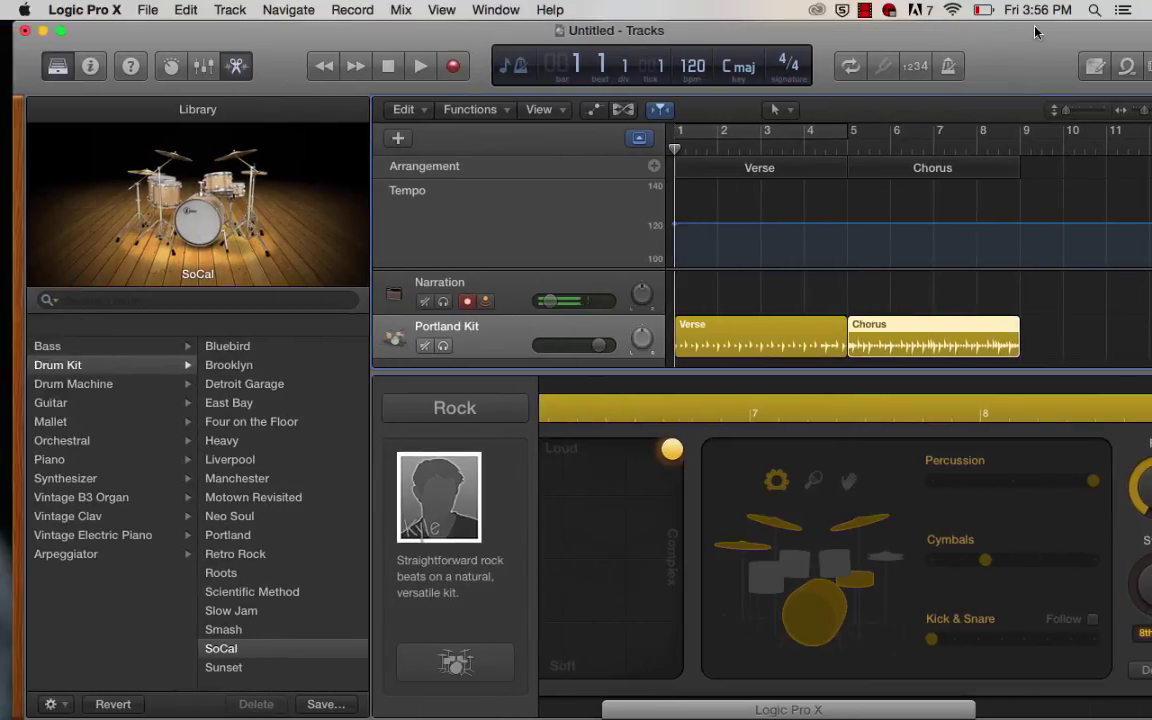
{"action": "key", "text": "space"}
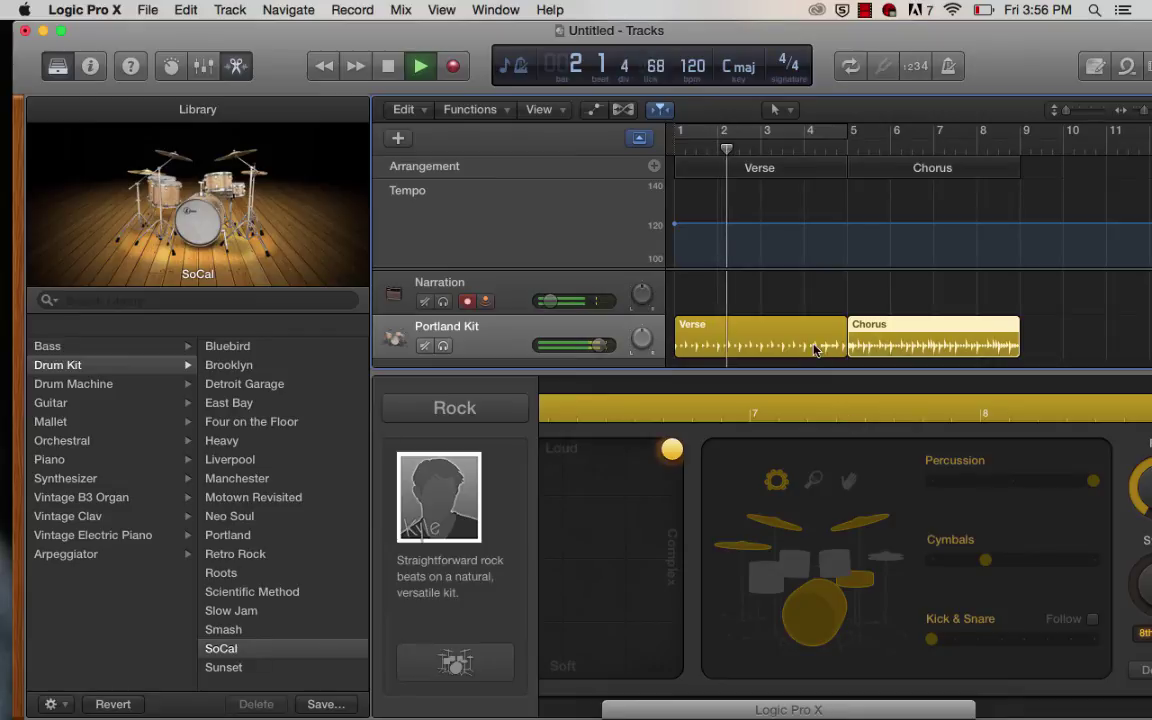
{"action": "left_click", "coordinate": [732, 335]}
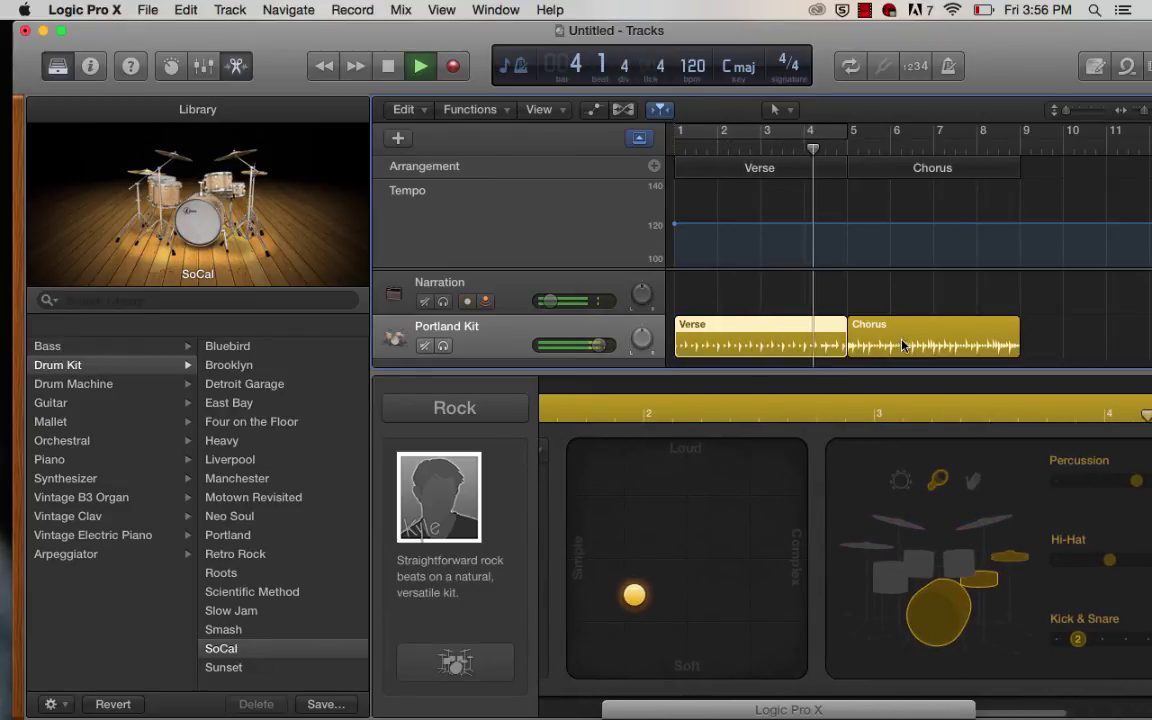
{"action": "left_click", "coordinate": [930, 333]}
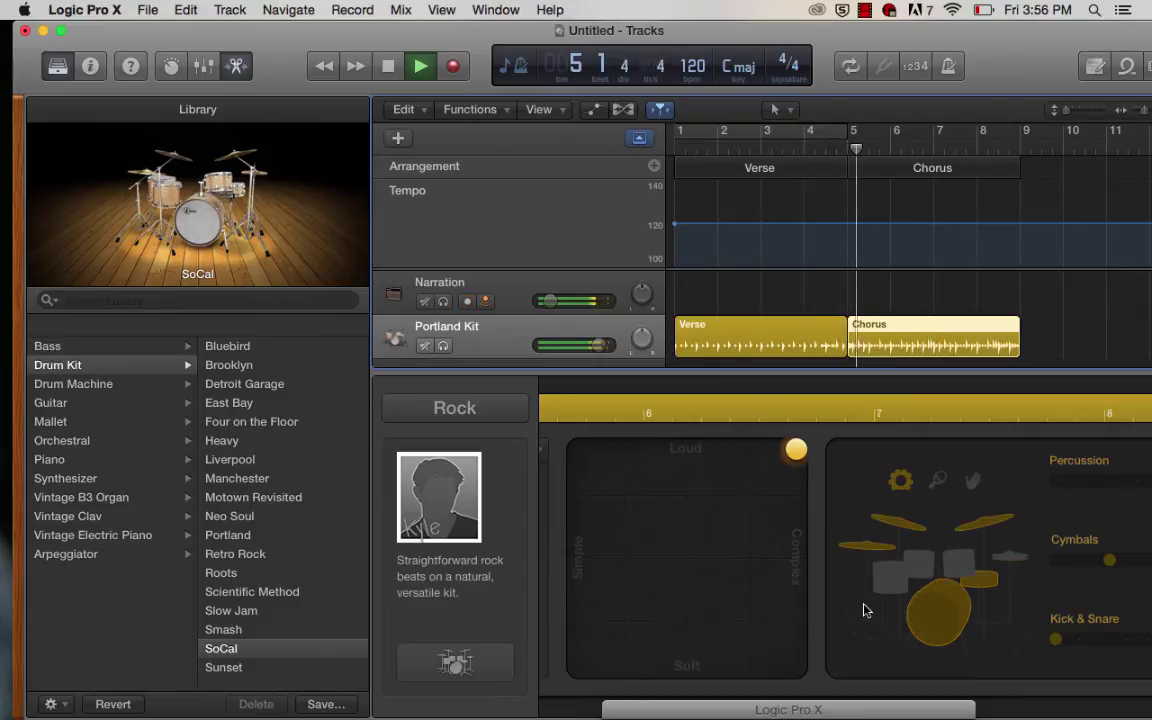
{"action": "scroll", "coordinate": [864, 612], "scroll_direction": "right", "scroll_amount": 5}
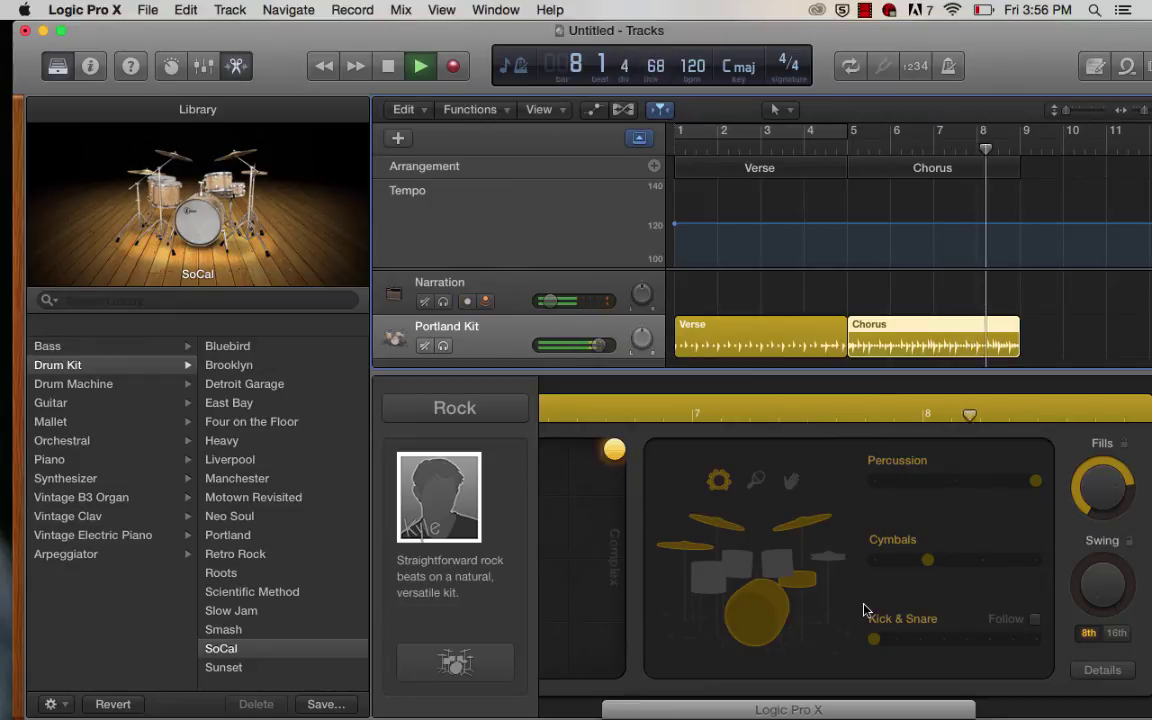
{"action": "key", "text": "space"}
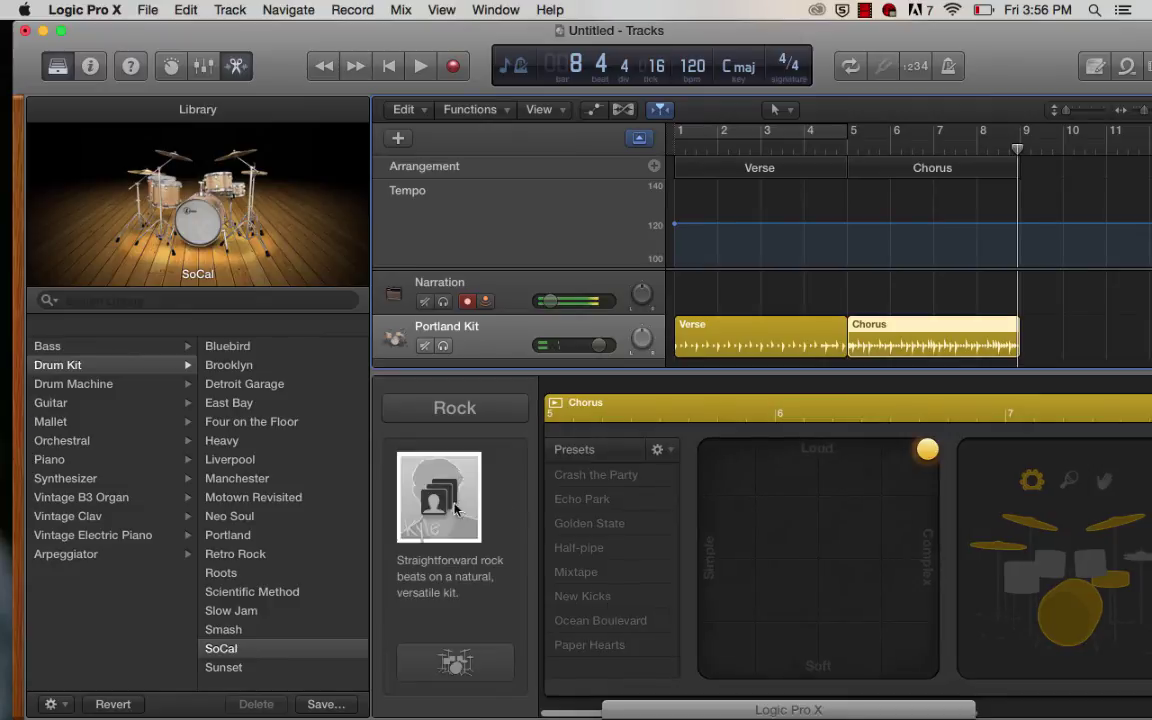
Replace the drummer with Aidan from the Alternative genre, confirming the change
{"action": "left_click", "coordinate": [487, 398]}
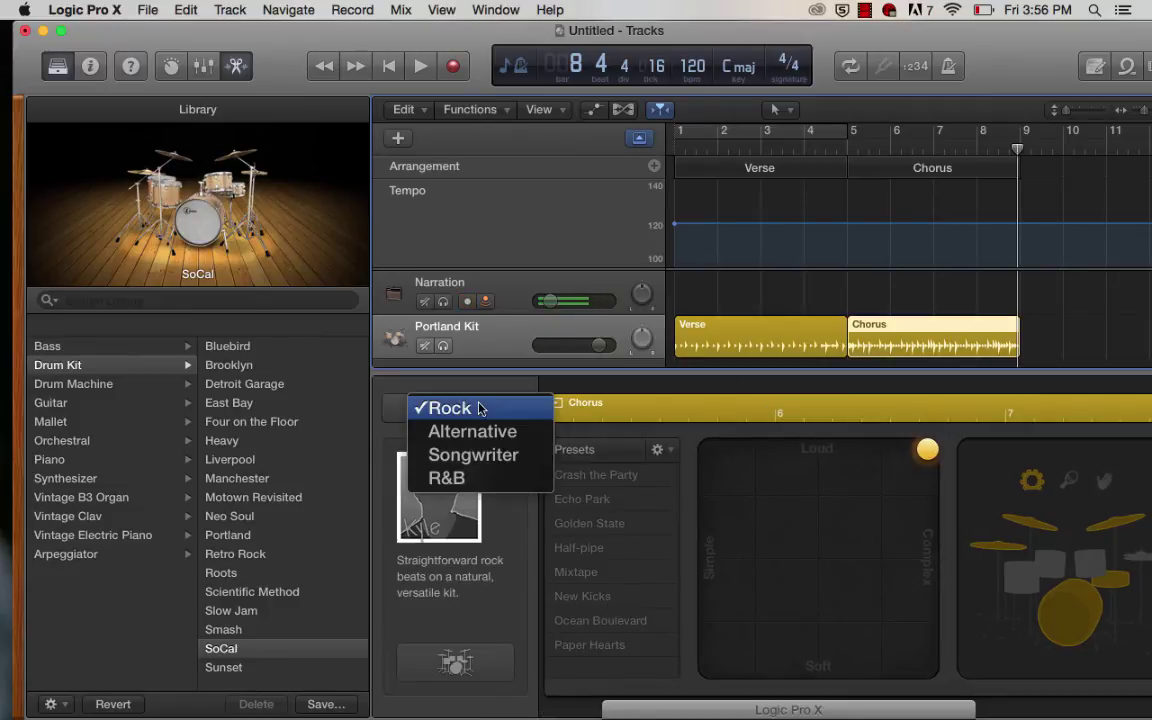
{"action": "left_click", "coordinate": [468, 433]}
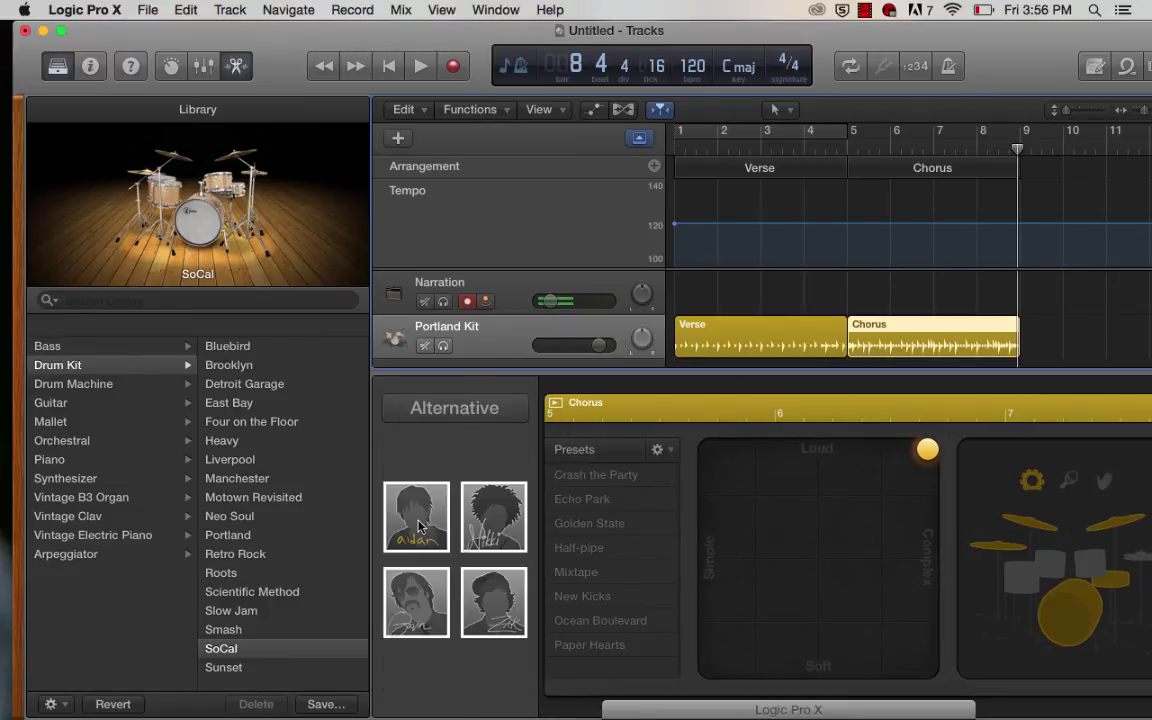
{"action": "key", "text": "Return"}
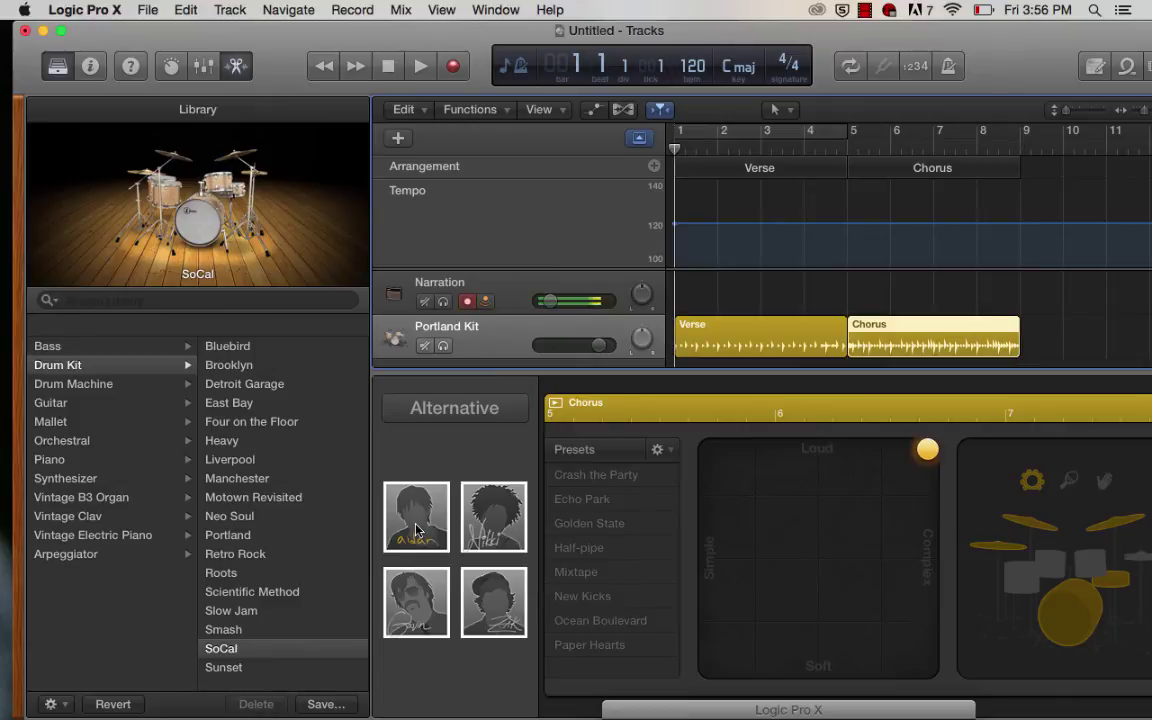
{"action": "left_click", "coordinate": [418, 530]}
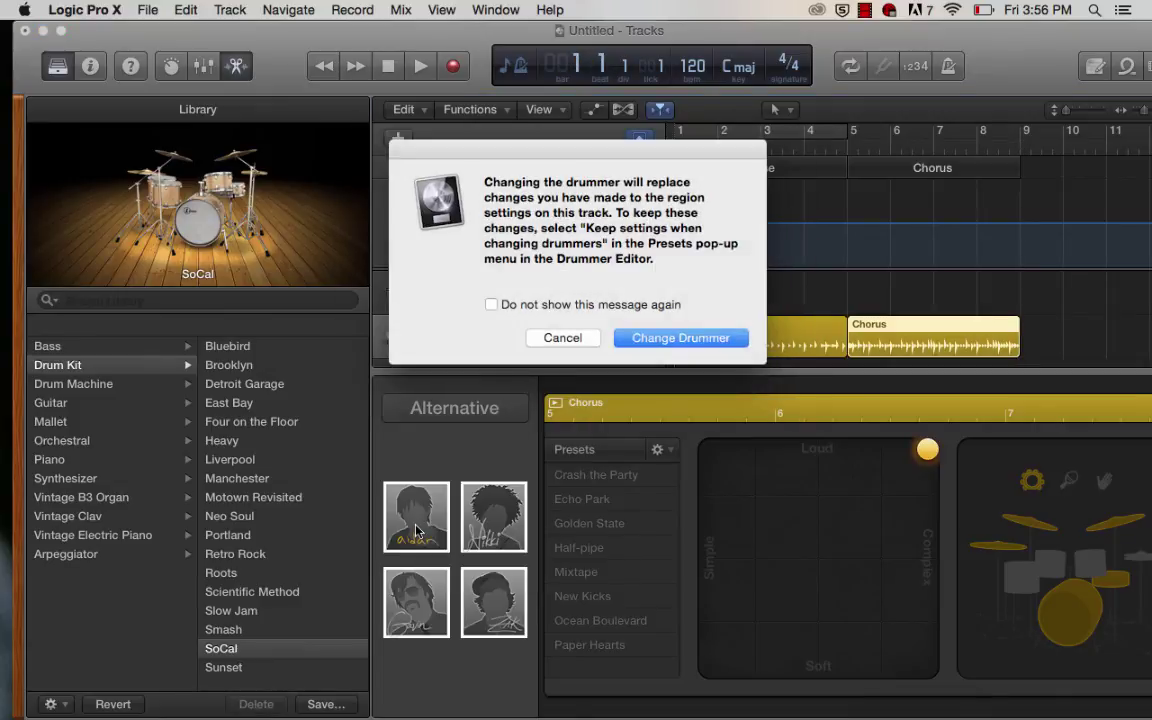
{"action": "left_click", "coordinate": [648, 338]}
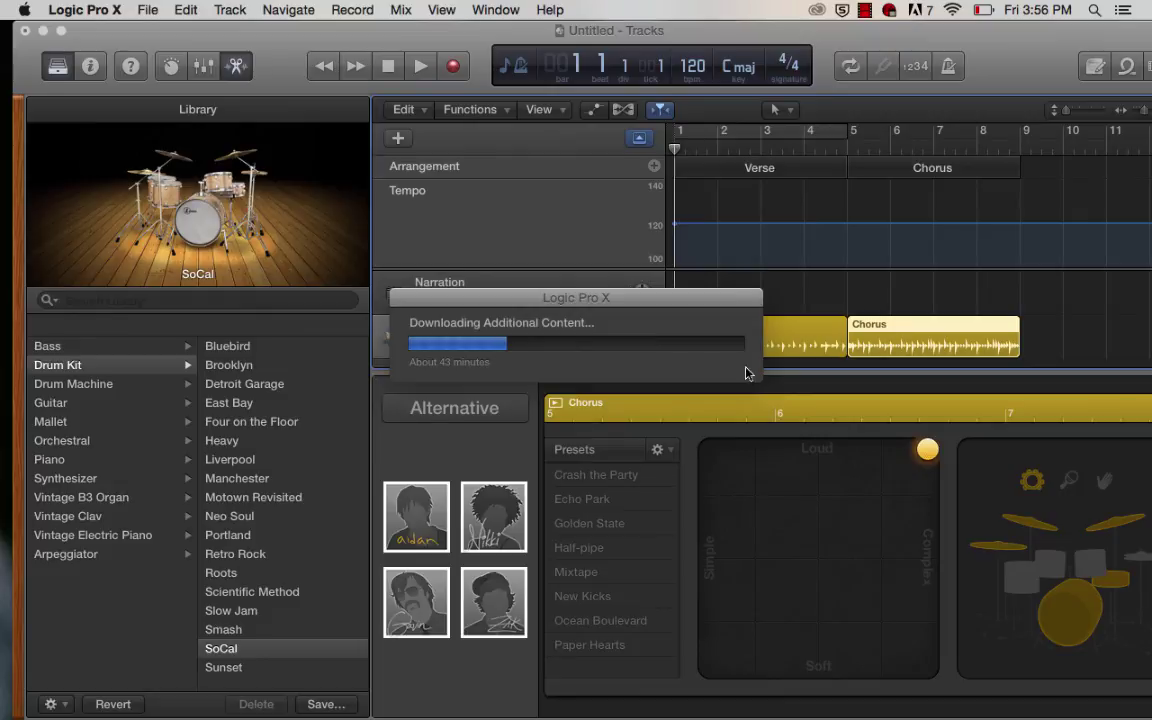
{"action": "left_click_drag", "start_coordinate": [690, 298], "coordinate": [760, 690]}
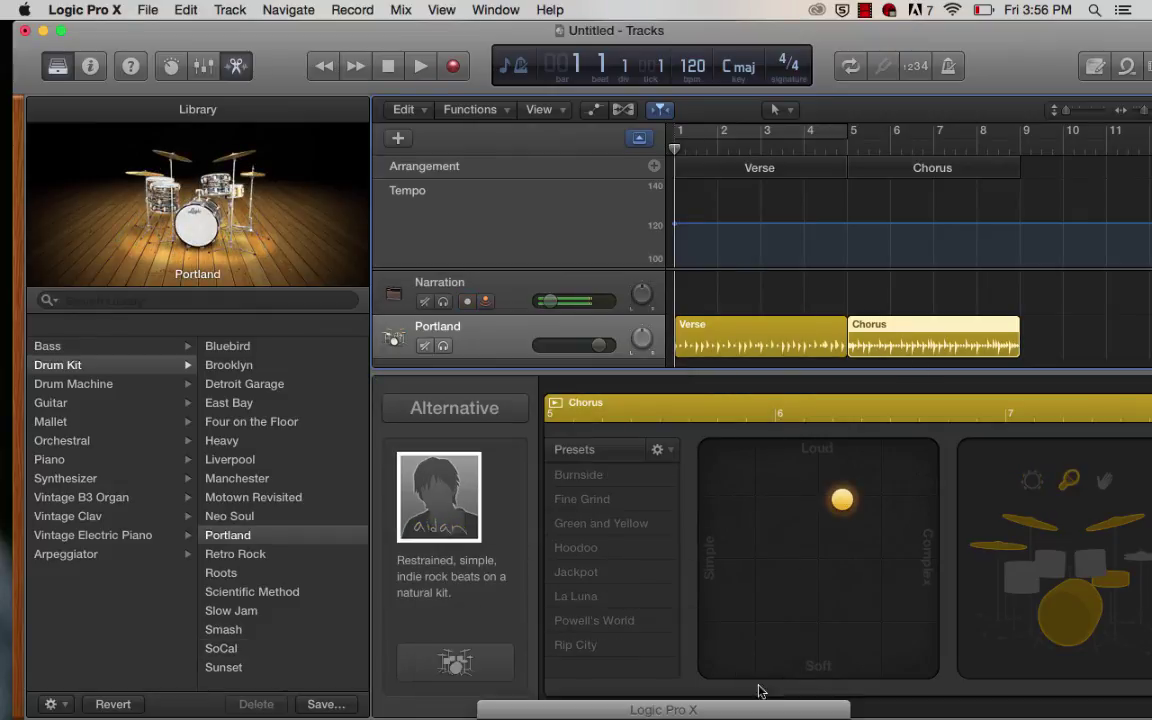